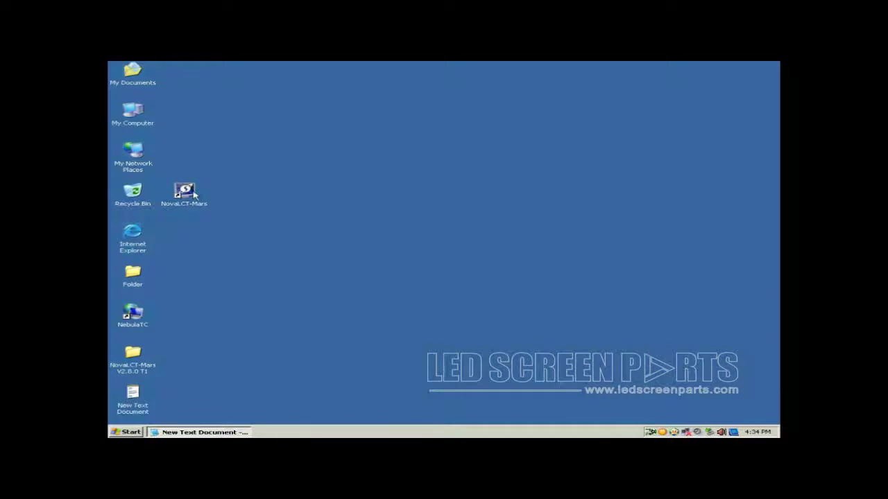
Launch NovaLCT-Mars and choose User > Advanced Login.
{"action": "double_click", "coordinate": [193, 195]}
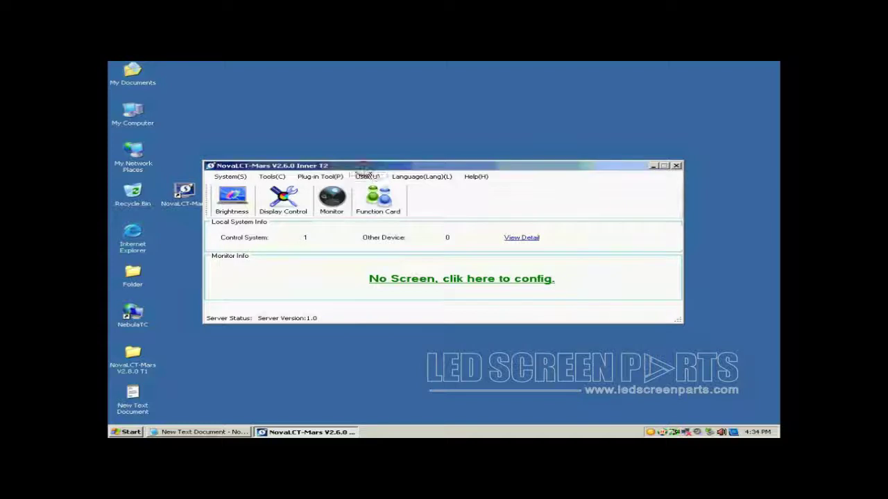
{"action": "left_click", "coordinate": [368, 178]}
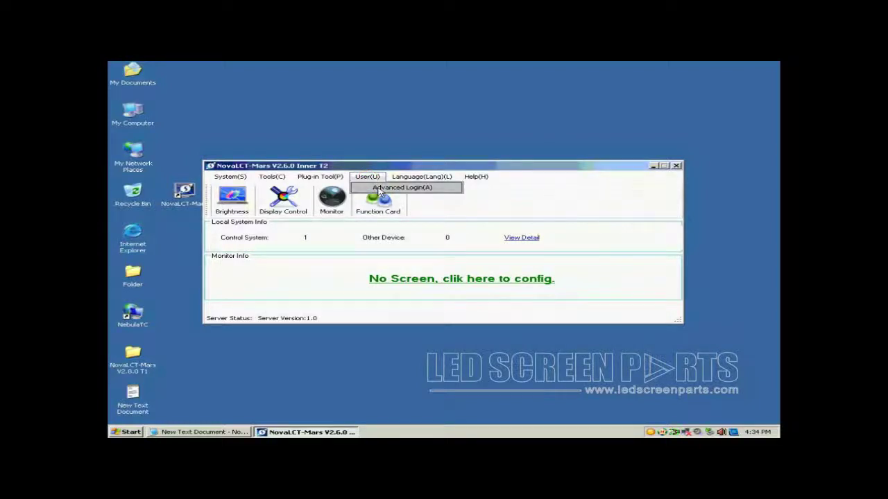
{"action": "left_click", "coordinate": [380, 188]}
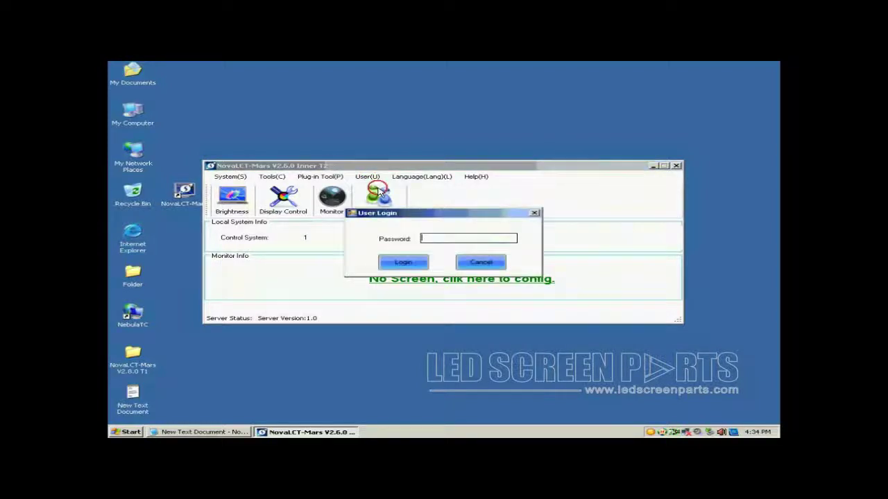
Copy the stored password from Notepad into the login prompt and log in.
{"action": "left_click", "coordinate": [228, 433]}
{"action": "left_click", "coordinate": [515, 339]}
{"action": "left_click_drag", "start_coordinate": [514, 338], "coordinate": [489, 339]}
{"action": "left_click", "coordinate": [470, 239]}
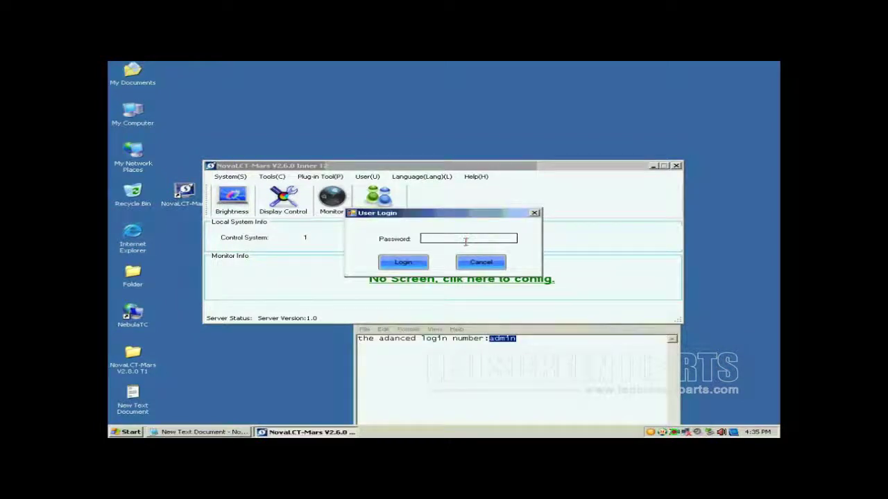
{"action": "type", "text": "admin"}
{"action": "left_click", "coordinate": [402, 264]}
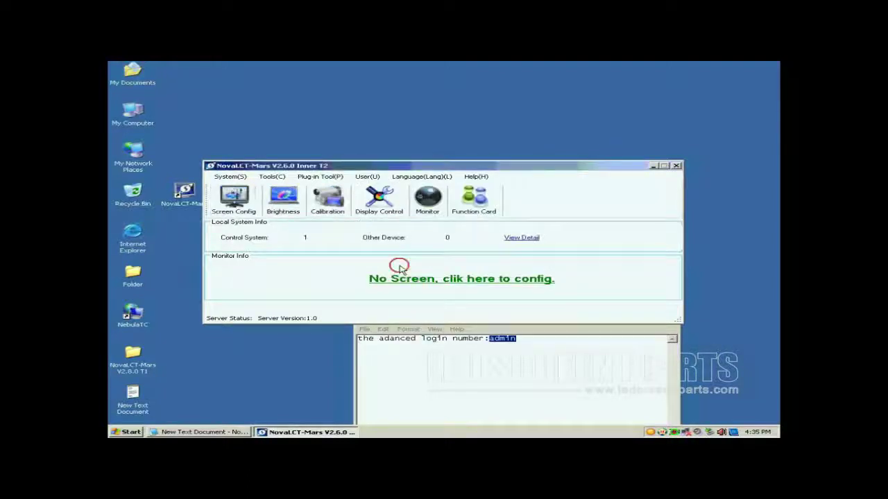
Start Config Screen and apply a 1024 x 768 px display mode to the sending board.
{"action": "left_click", "coordinate": [242, 206]}
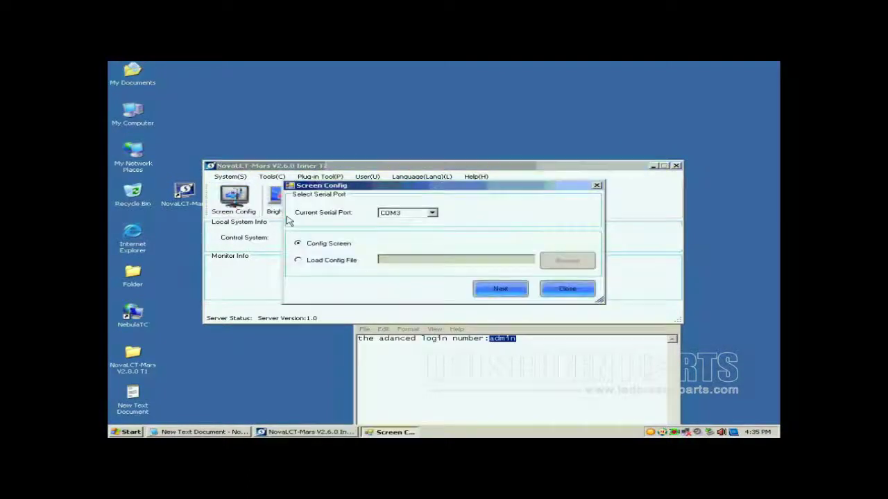
{"action": "left_click", "coordinate": [493, 295]}
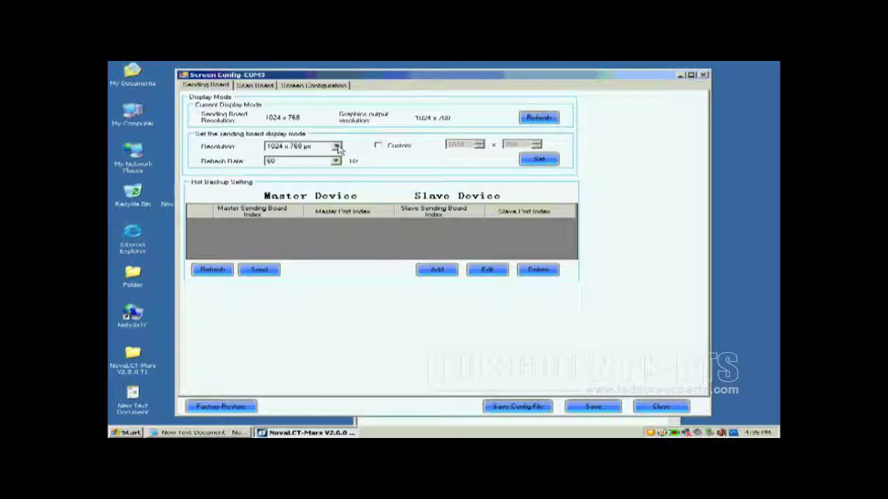
{"action": "left_click", "coordinate": [336, 147]}
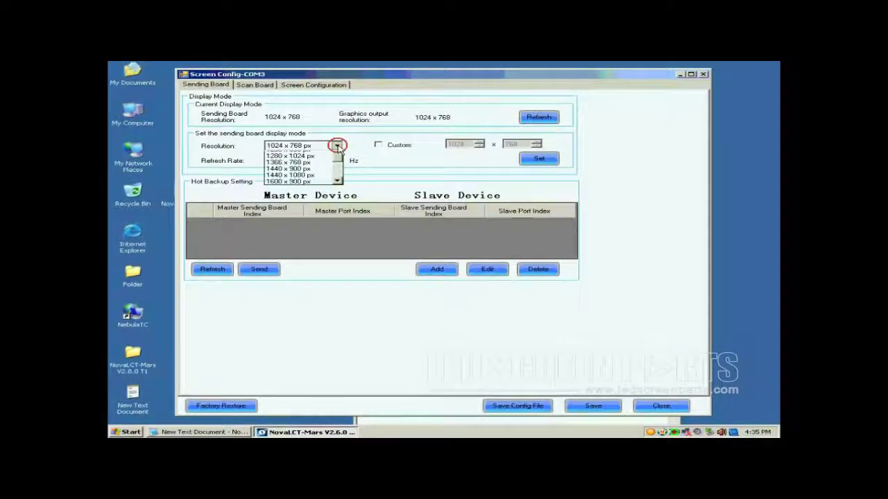
{"action": "left_click", "coordinate": [316, 154]}
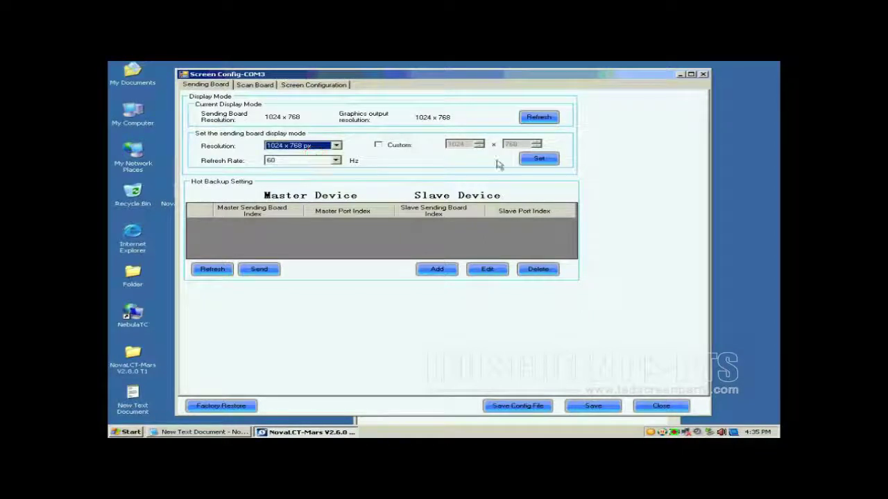
{"action": "left_click", "coordinate": [538, 159]}
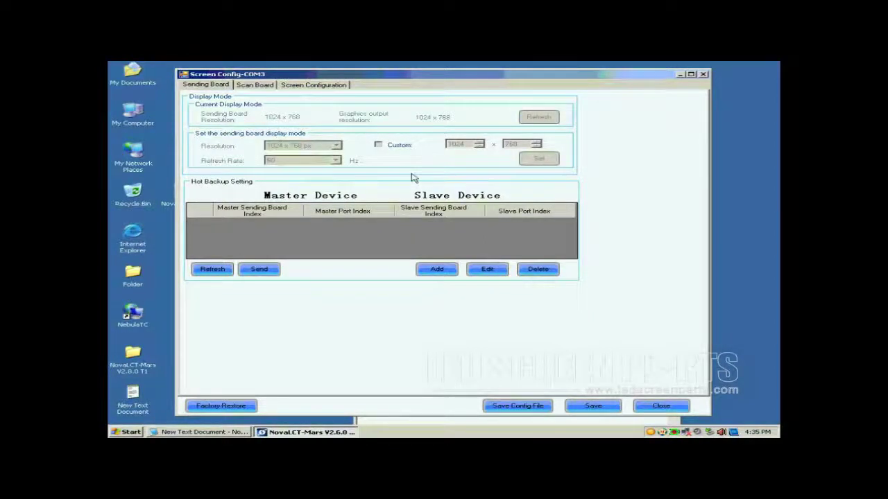
On the Scan Board tab, launch Smart Setting with Option 1 selected.
{"action": "left_click", "coordinate": [250, 86]}
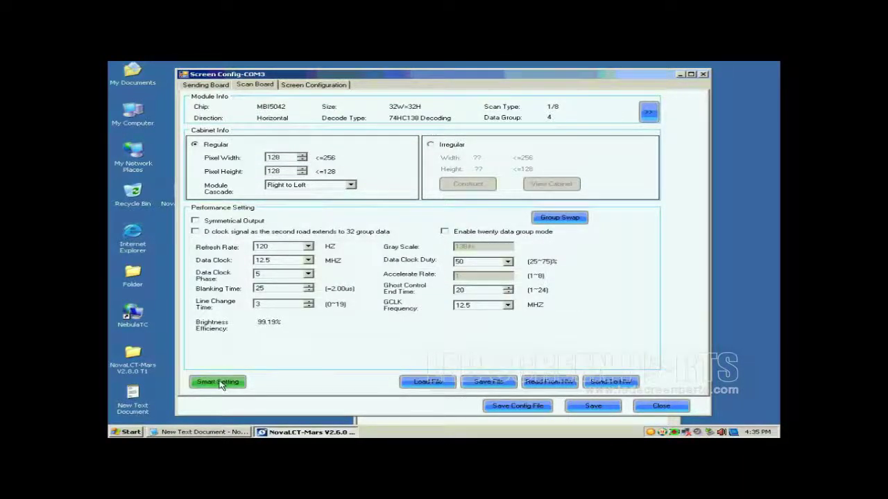
{"action": "left_click", "coordinate": [220, 384]}
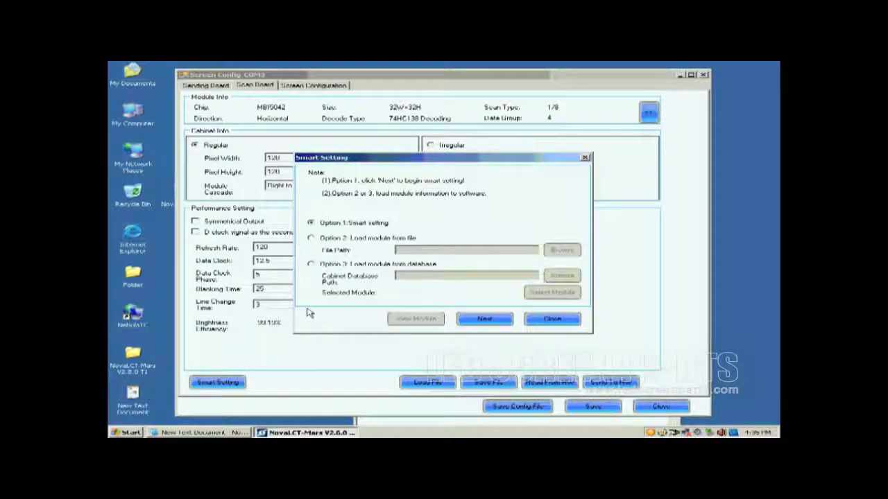
In Step 1, keep Concurrent data type, choose the MBI5036 chip and Regular Module.
{"action": "left_click", "coordinate": [480, 319]}
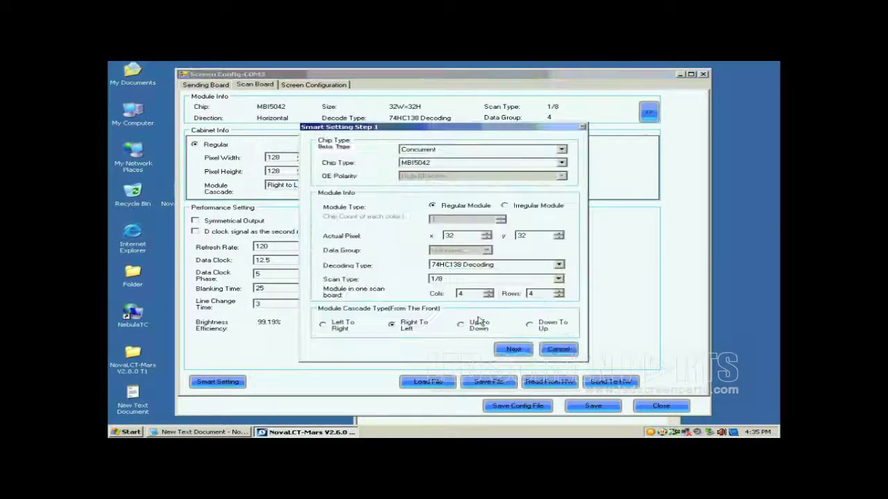
{"action": "left_click", "coordinate": [445, 150]}
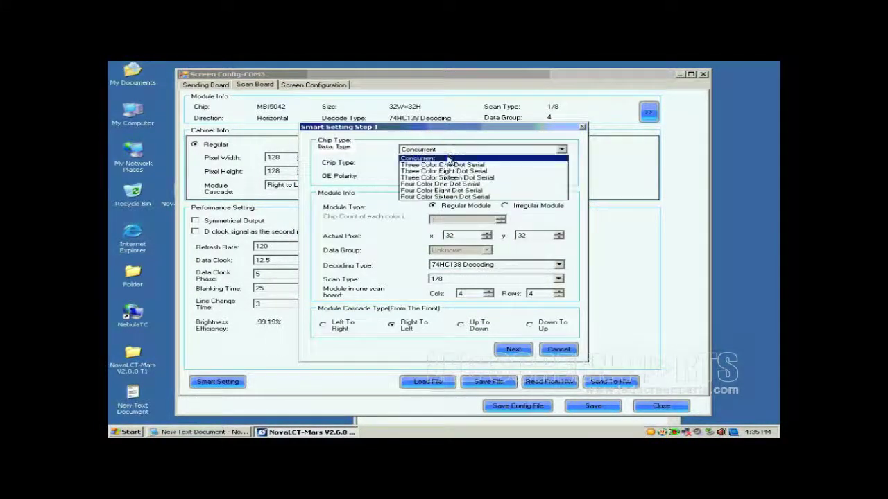
{"action": "left_click", "coordinate": [445, 155]}
{"action": "left_click", "coordinate": [447, 164]}
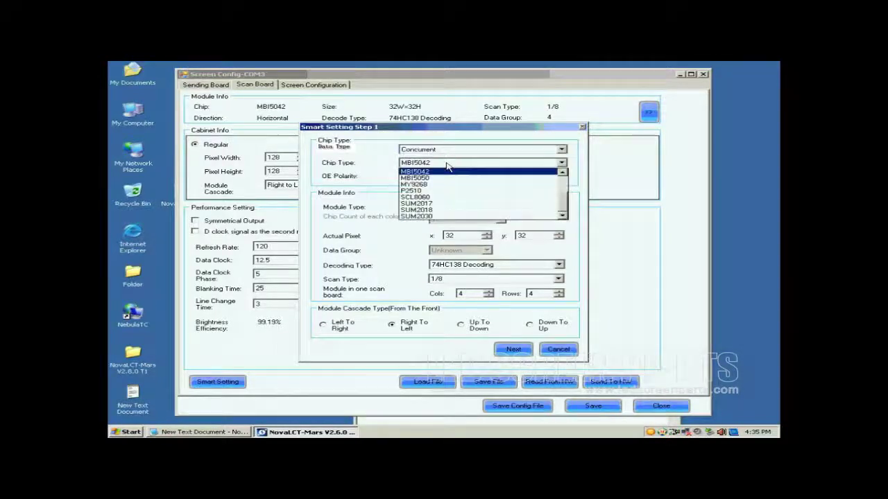
{"action": "scroll", "coordinate": [563, 199], "scroll_direction": "up", "scroll_amount": 2}
{"action": "scroll", "coordinate": [563, 199], "scroll_direction": "up", "scroll_amount": 1}
{"action": "left_click", "coordinate": [450, 197]}
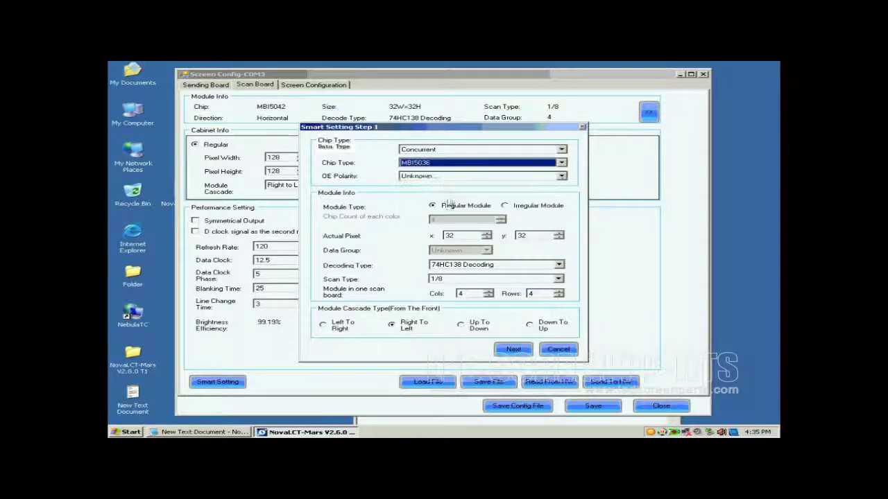
{"action": "left_click", "coordinate": [447, 208]}
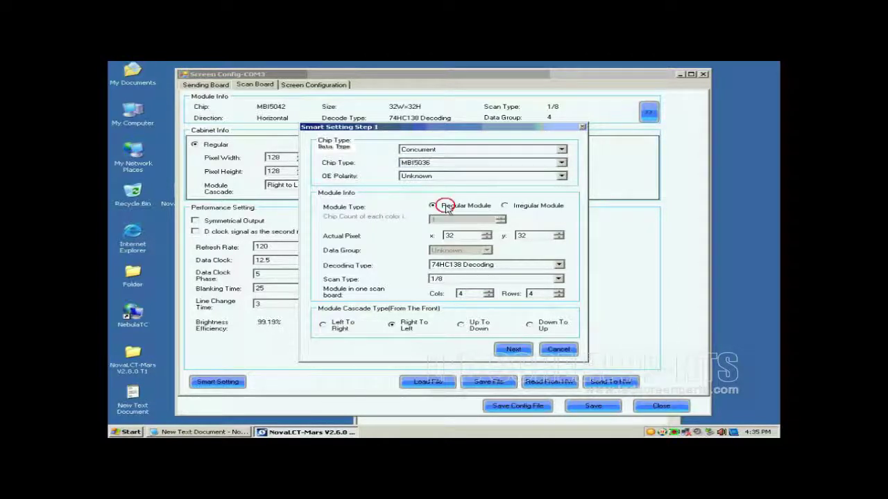
{"action": "left_click", "coordinate": [449, 236]}
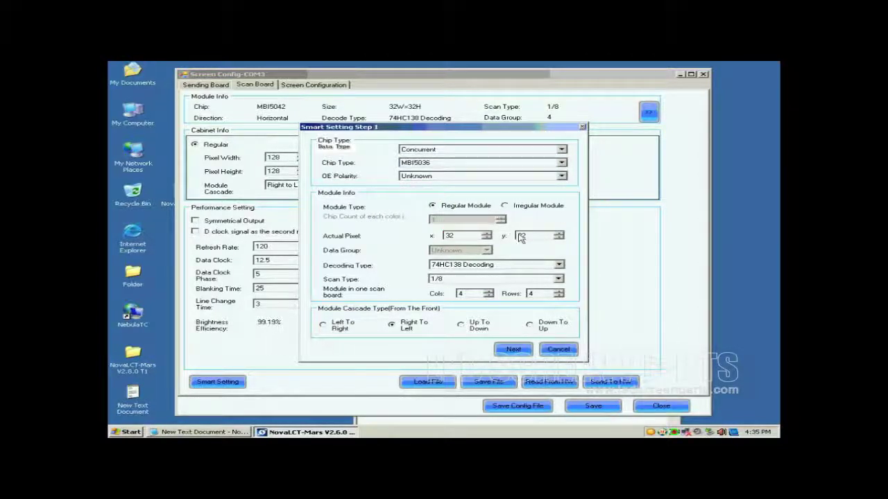
Keep 74HC138 decoding, set scan type Unknown, and 1 column by 1 row per board.
{"action": "left_click", "coordinate": [470, 268]}
{"action": "left_click", "coordinate": [471, 279]}
{"action": "left_click", "coordinate": [470, 279]}
{"action": "left_click", "coordinate": [477, 281]}
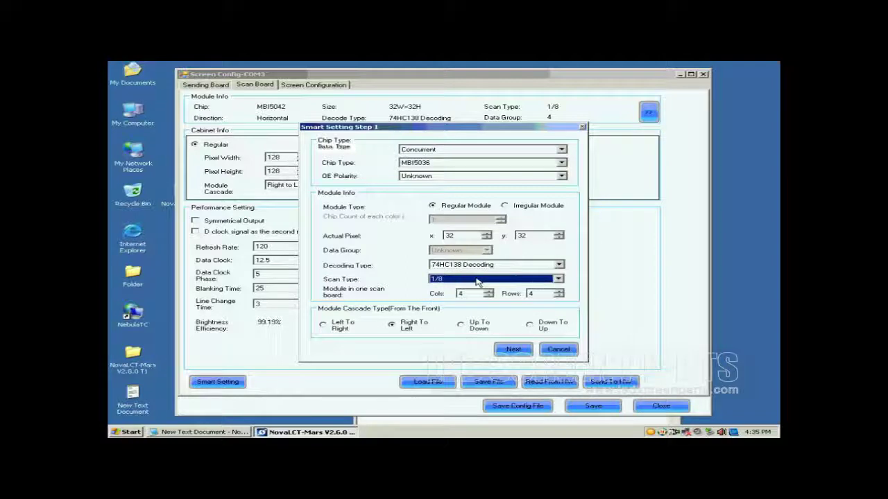
{"action": "left_click", "coordinate": [537, 281]}
{"action": "left_click_drag", "start_coordinate": [564, 321], "coordinate": [559, 297]}
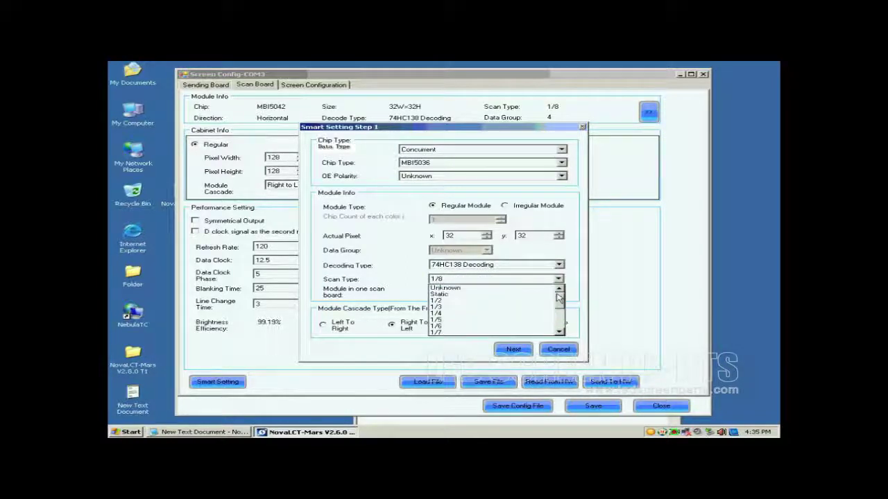
{"action": "left_click", "coordinate": [525, 288]}
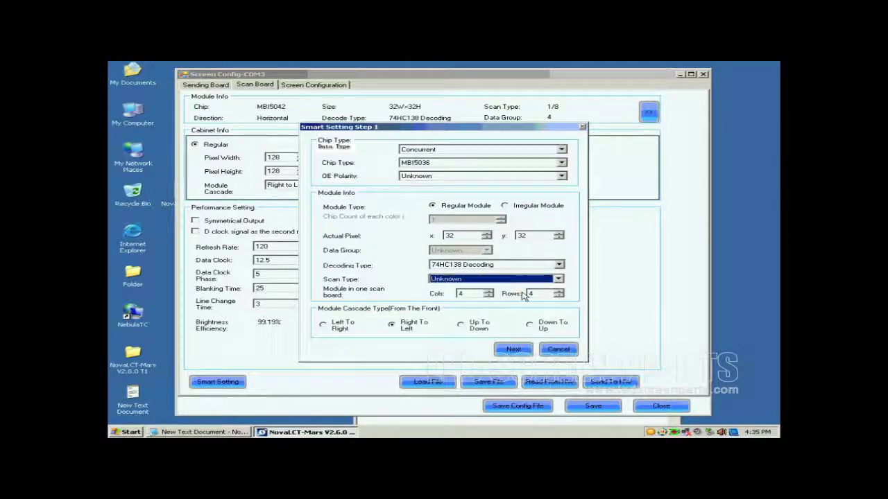
{"action": "left_click", "coordinate": [489, 296]}
{"action": "left_click", "coordinate": [488, 296]}
{"action": "left_click", "coordinate": [488, 297]}
{"action": "double_click", "coordinate": [533, 293]}
{"action": "type", "text": "1"}
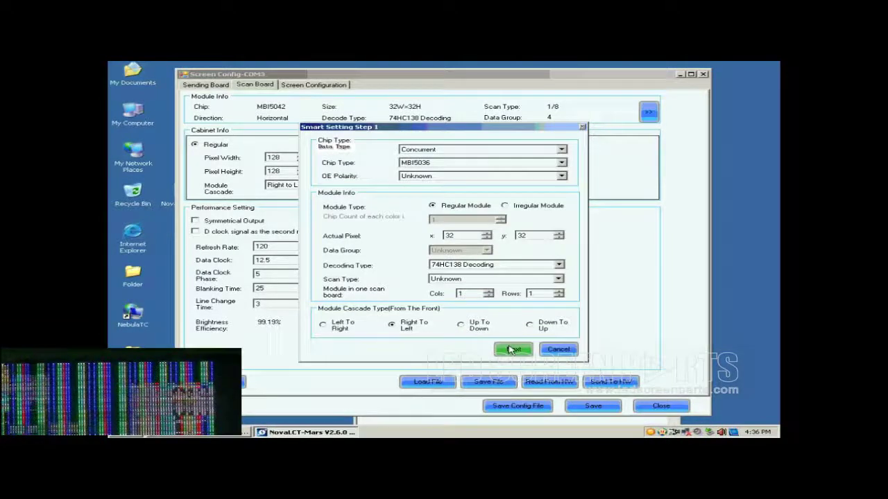
Run the wizard and confirm the module states Green, Blue and Red B Or Black.
{"action": "left_click", "coordinate": [511, 351]}
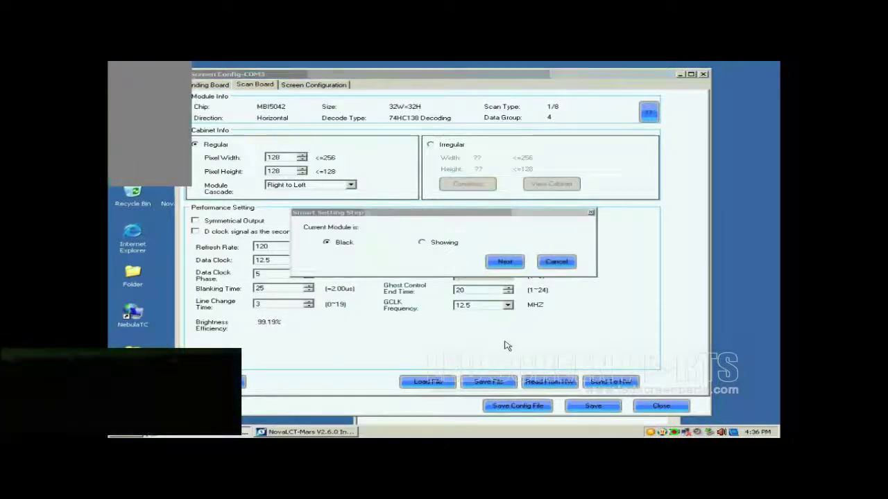
{"action": "left_click", "coordinate": [503, 263]}
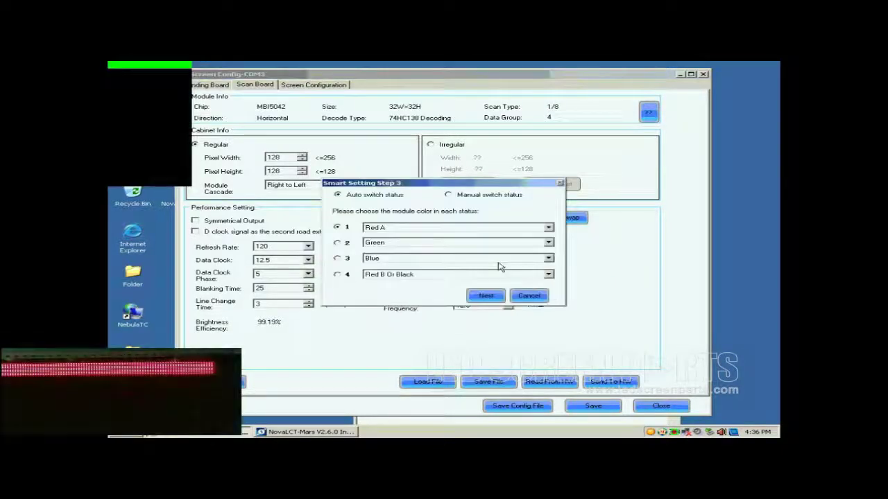
{"action": "left_click", "coordinate": [337, 243]}
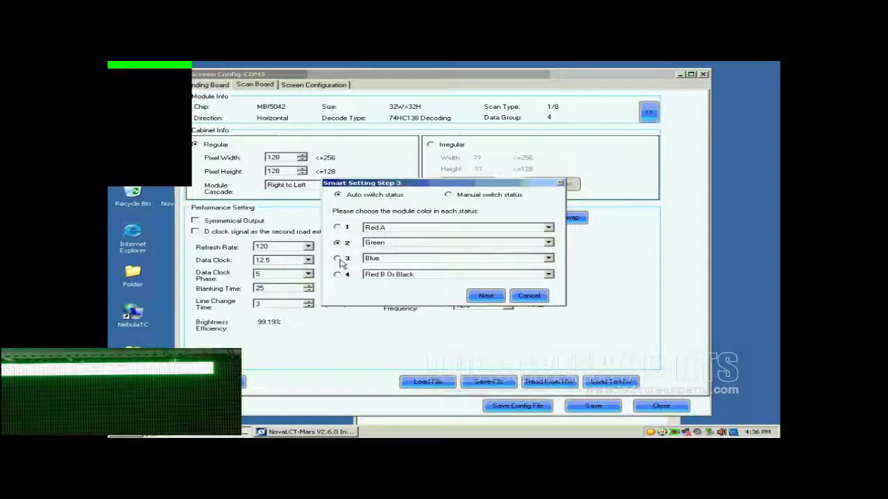
{"action": "left_click", "coordinate": [338, 259]}
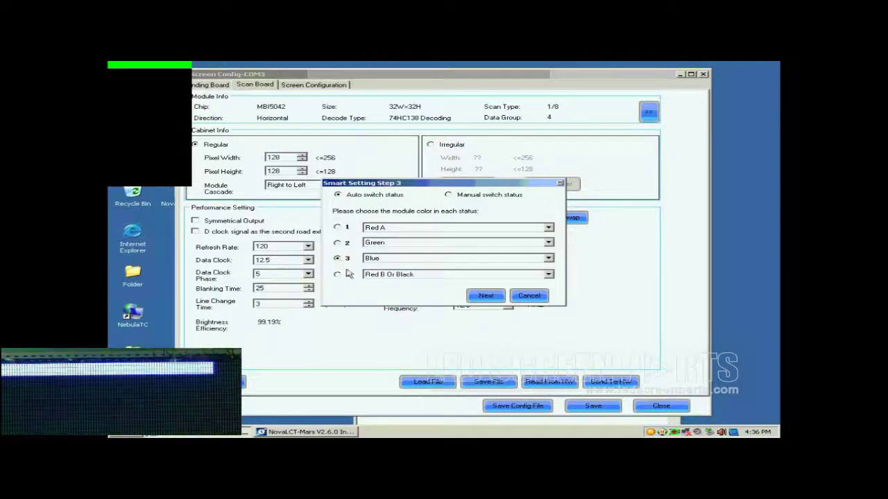
{"action": "left_click", "coordinate": [338, 275]}
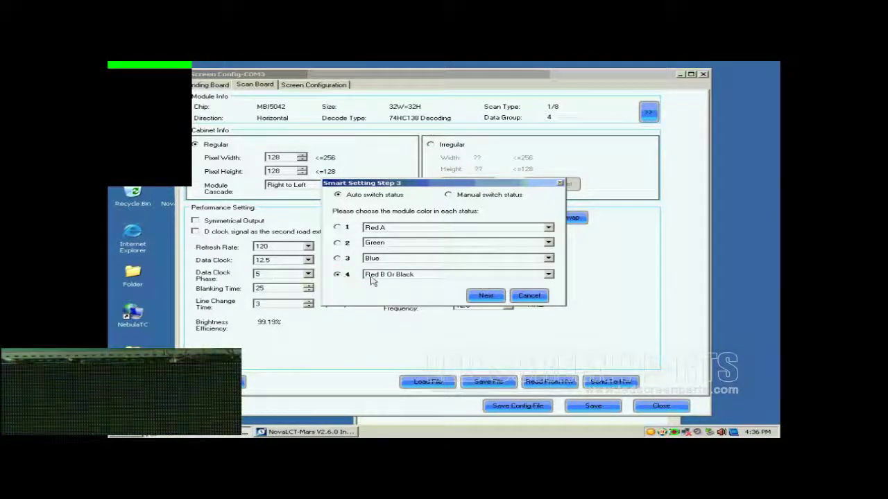
{"action": "left_click", "coordinate": [486, 296]}
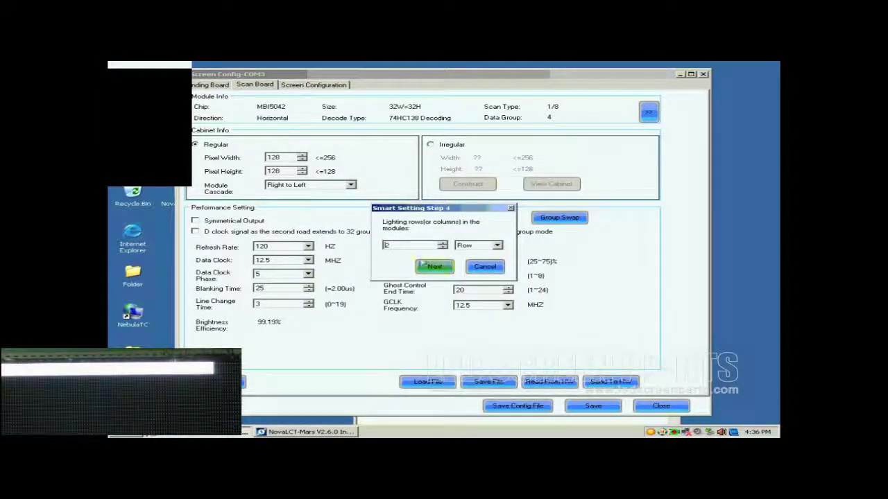
Enter 81 as the lighting rows value and advance to the Step 9 grid.
{"action": "double_click", "coordinate": [405, 246]}
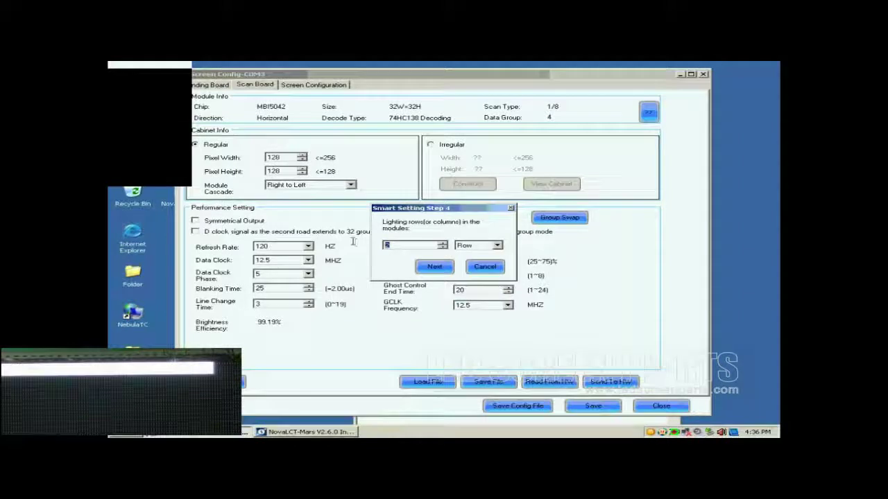
{"action": "left_click", "coordinate": [436, 267]}
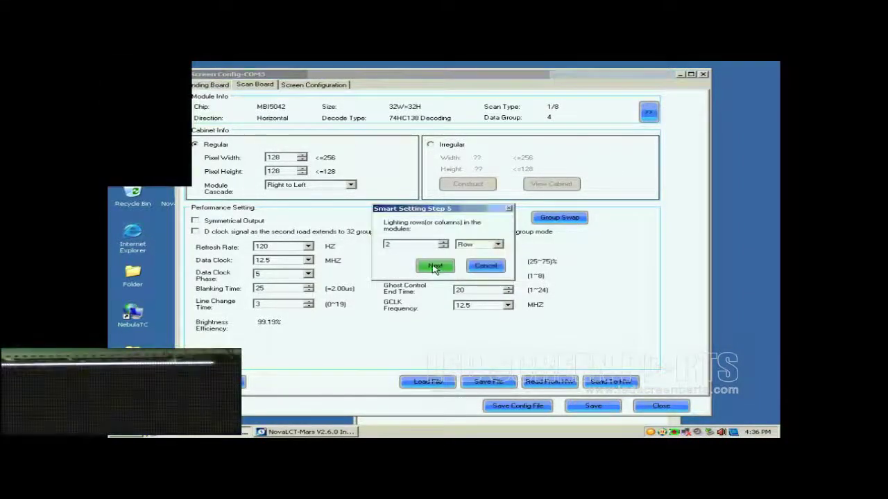
{"action": "double_click", "coordinate": [416, 244]}
{"action": "type", "text": "81"}
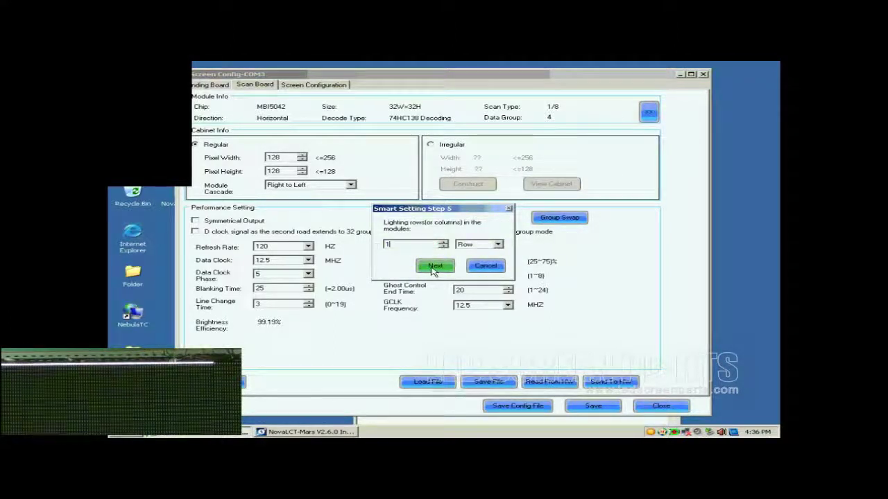
{"action": "left_click", "coordinate": [434, 267]}
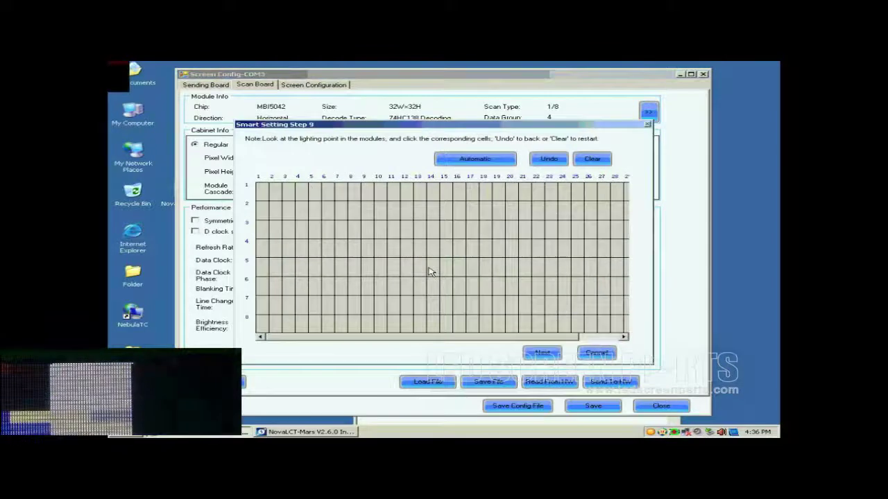
Mark row 1 lit points through column 17, then auto-fill the rest of the row.
{"action": "left_click", "coordinate": [264, 194]}
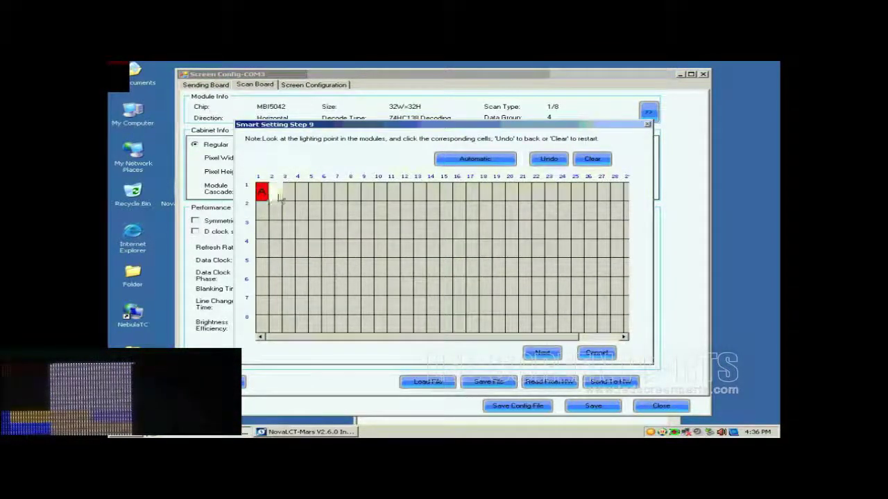
{"action": "left_click", "coordinate": [290, 196]}
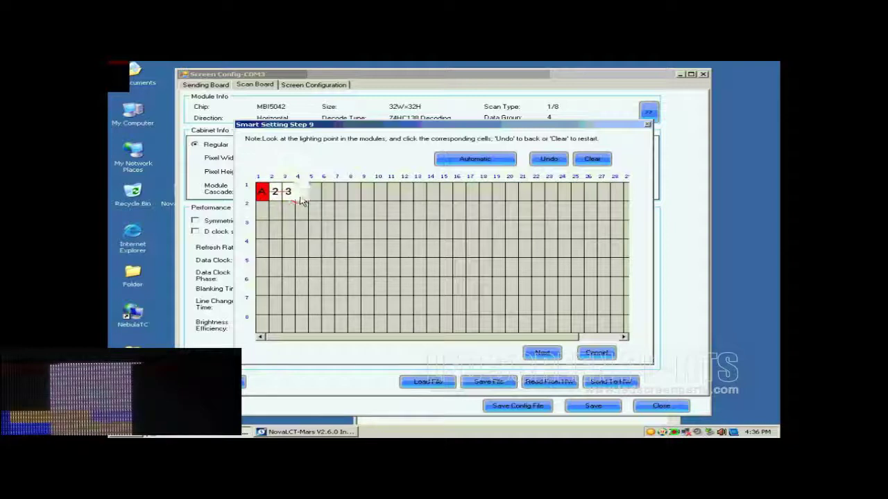
{"action": "left_click", "coordinate": [302, 197]}
{"action": "left_click", "coordinate": [314, 199]}
{"action": "left_click", "coordinate": [327, 198]}
{"action": "left_click", "coordinate": [342, 197]}
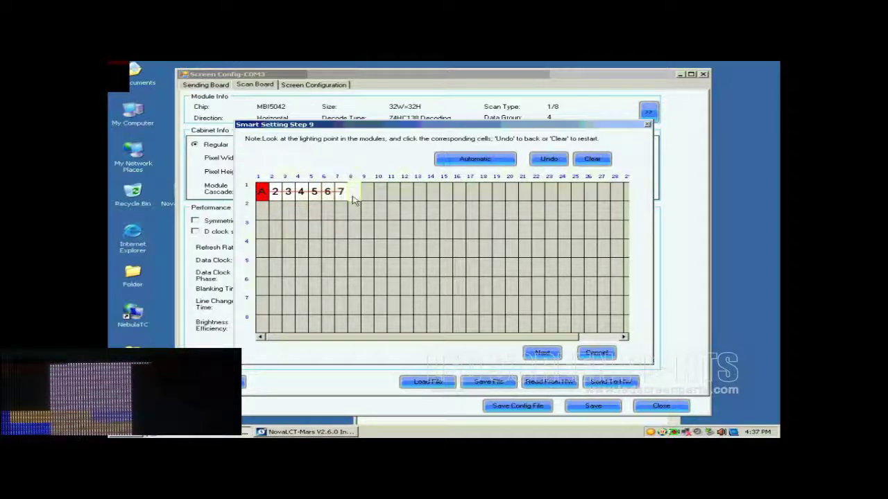
{"action": "left_click", "coordinate": [354, 197]}
{"action": "left_click", "coordinate": [367, 196]}
{"action": "left_click", "coordinate": [380, 197]}
{"action": "left_click", "coordinate": [393, 196]}
{"action": "left_click", "coordinate": [407, 197]}
{"action": "left_click", "coordinate": [420, 197]}
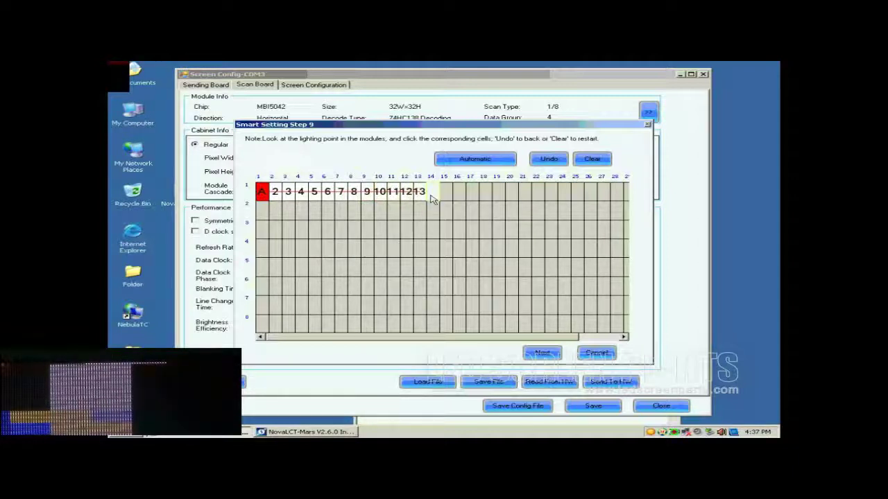
{"action": "left_click", "coordinate": [433, 196]}
{"action": "left_click", "coordinate": [446, 196]}
{"action": "left_click", "coordinate": [460, 197]}
{"action": "left_click", "coordinate": [472, 197]}
{"action": "left_click", "coordinate": [475, 159]}
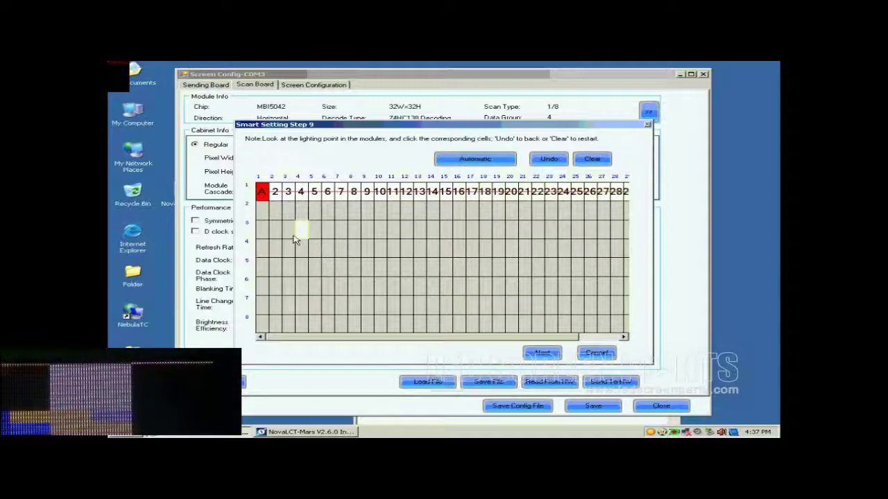
Mark the lit points in column 1 for rows 2 through 8.
{"action": "left_click", "coordinate": [264, 210]}
{"action": "left_click", "coordinate": [263, 229]}
{"action": "left_click", "coordinate": [261, 248]}
{"action": "left_click", "coordinate": [262, 267]}
{"action": "left_click", "coordinate": [262, 285]}
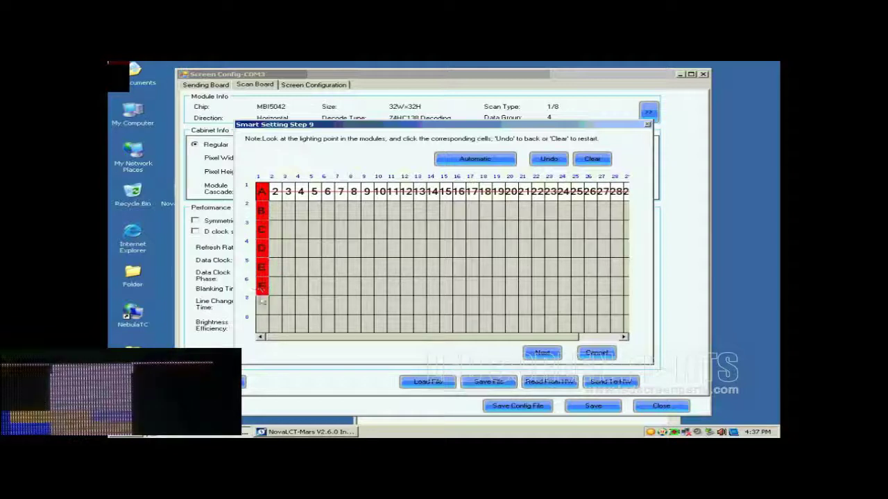
{"action": "left_click", "coordinate": [262, 305]}
{"action": "left_click", "coordinate": [262, 324]}
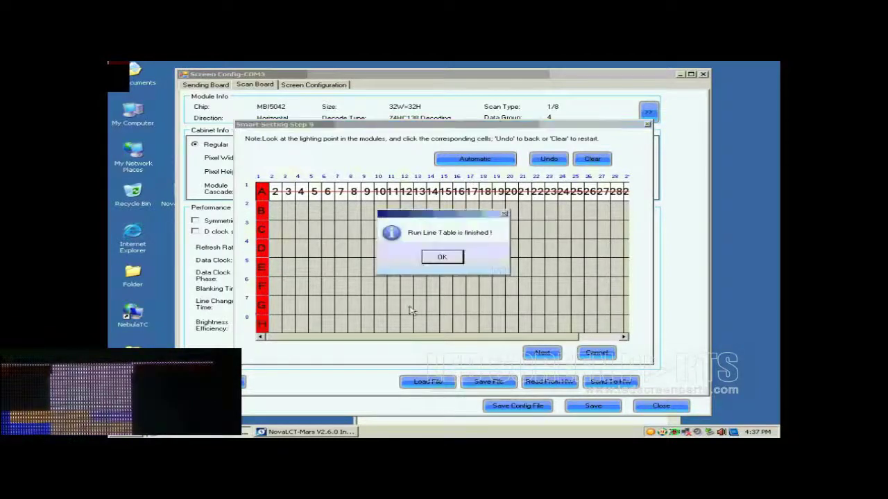
Acknowledge the line table and success messages and finish to apply the MBI5036 module.
{"action": "left_click", "coordinate": [443, 257]}
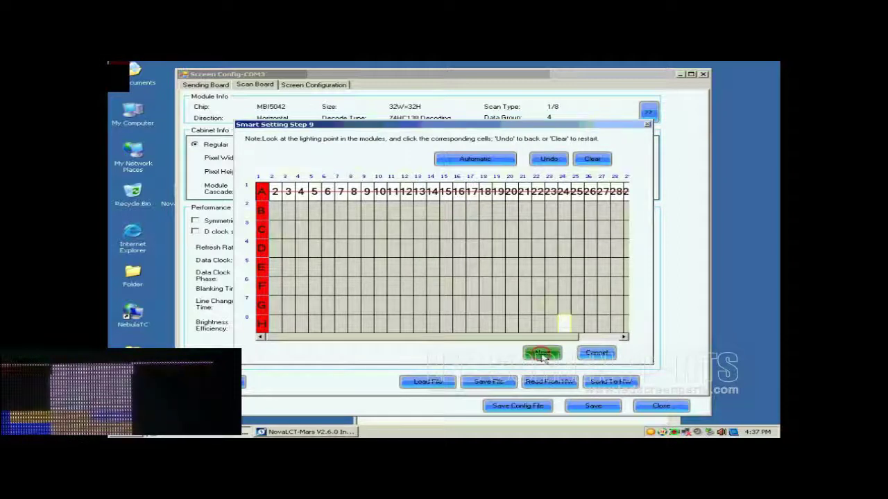
{"action": "left_click", "coordinate": [542, 354]}
{"action": "left_click", "coordinate": [442, 256]}
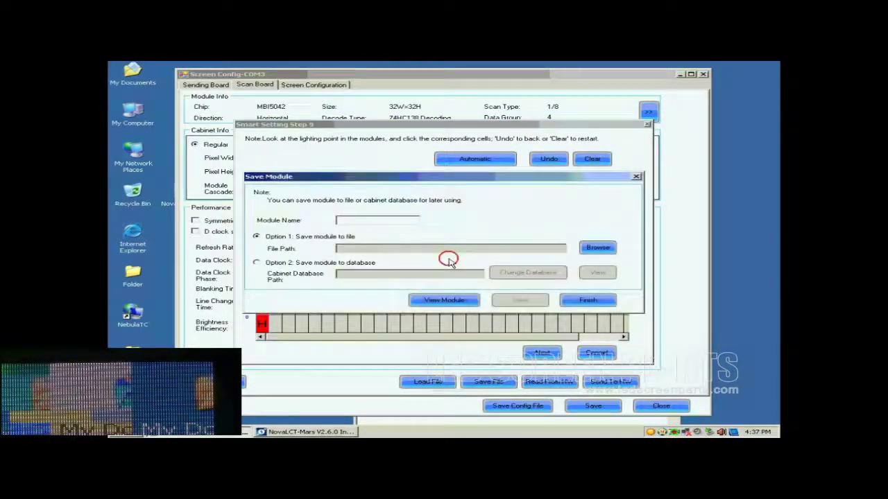
{"action": "left_click", "coordinate": [588, 302]}
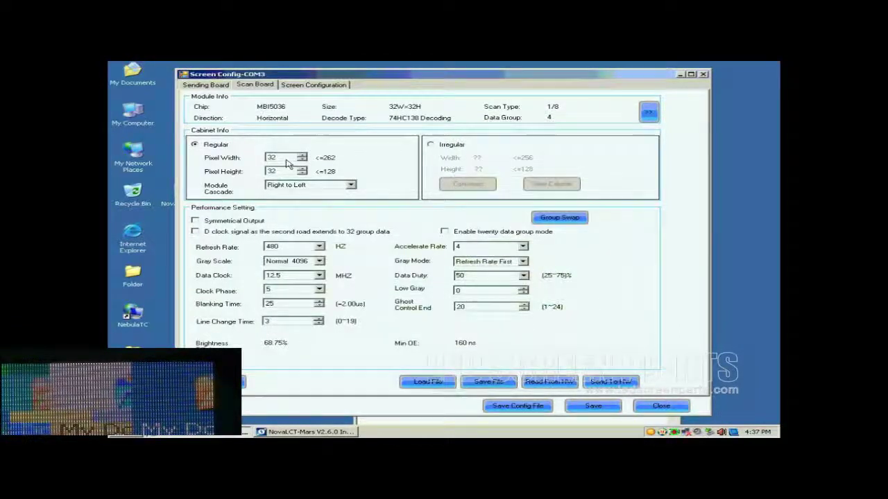
{"action": "left_click_drag", "start_coordinate": [284, 159], "coordinate": [254, 160]}
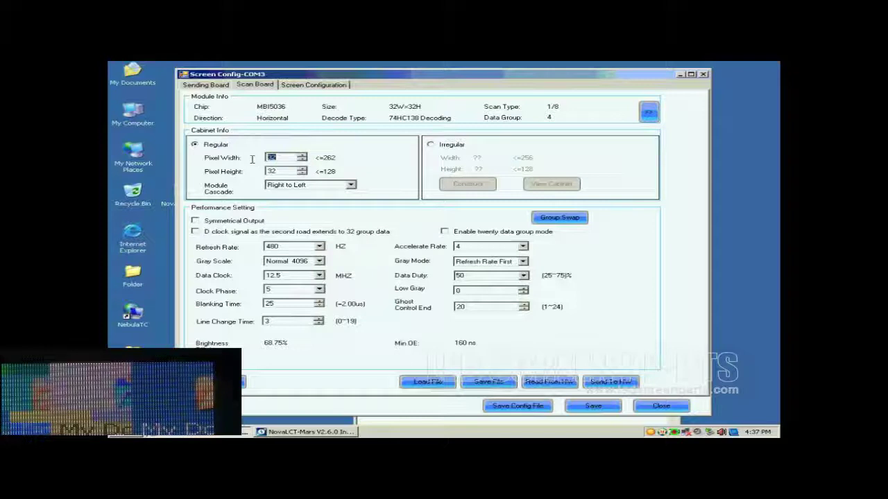
Change the cabinet Pixel Width and Pixel Height from 32 to 128.
{"action": "type", "text": "128"}
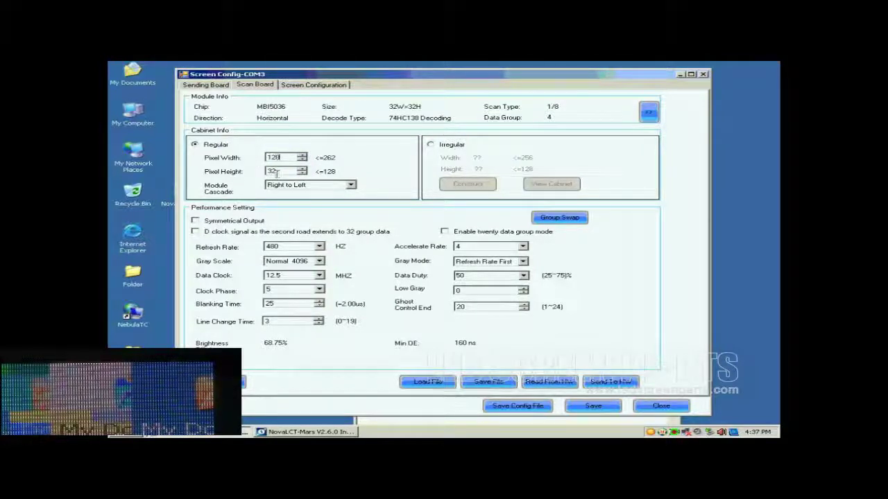
{"action": "left_click_drag", "start_coordinate": [286, 172], "coordinate": [254, 178]}
{"action": "type", "text": "128"}
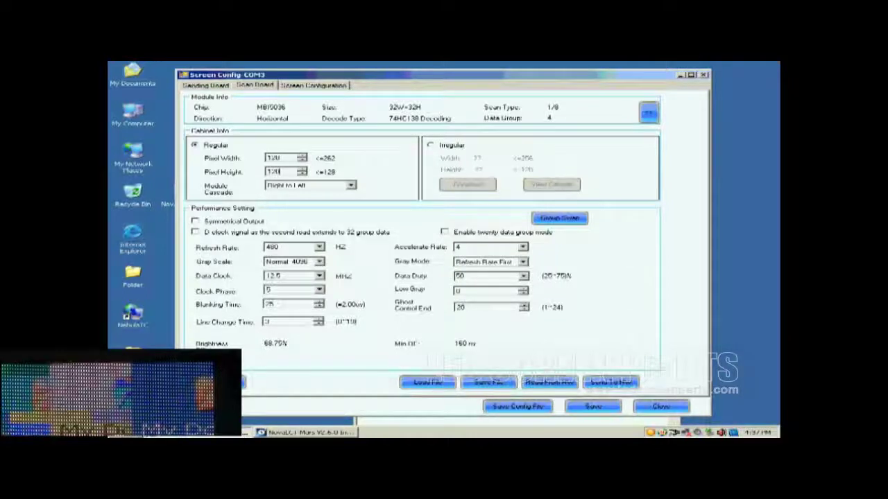
Choose Normal 16384 gray scale, Refresh Rate First gray mode and accelerate rate 16.
{"action": "left_click", "coordinate": [319, 260]}
{"action": "left_click", "coordinate": [304, 310]}
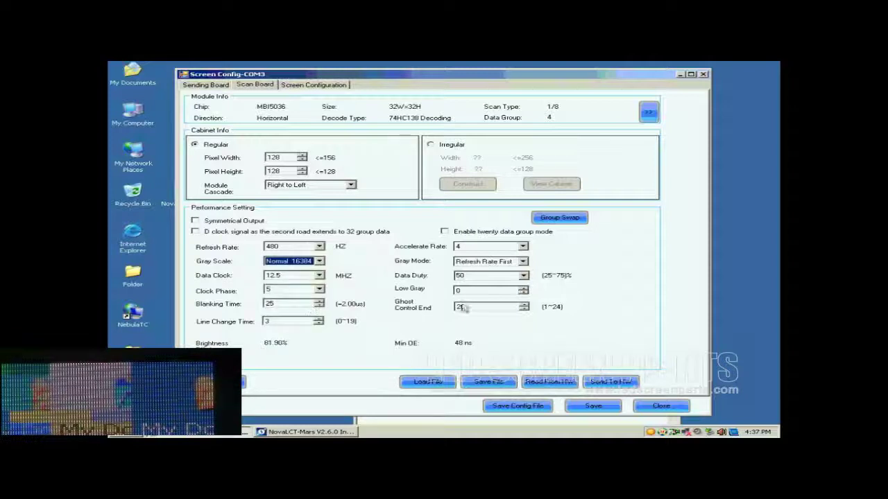
{"action": "left_click", "coordinate": [523, 262]}
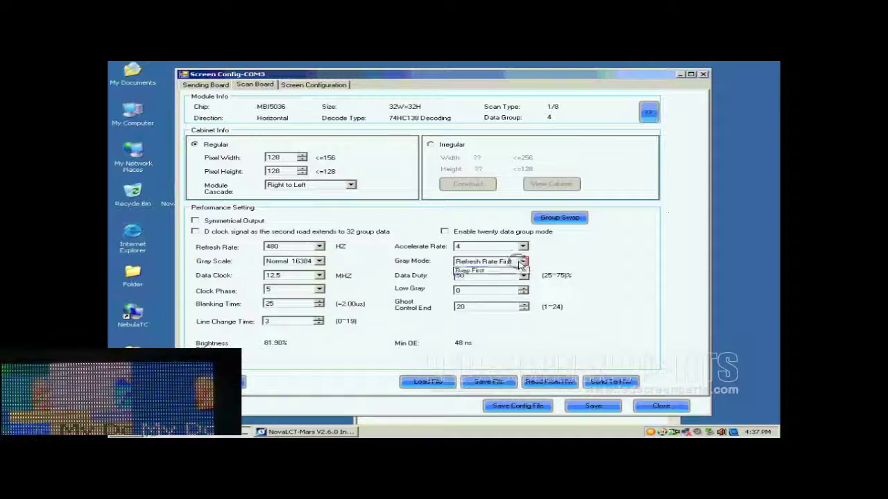
{"action": "left_click", "coordinate": [503, 280]}
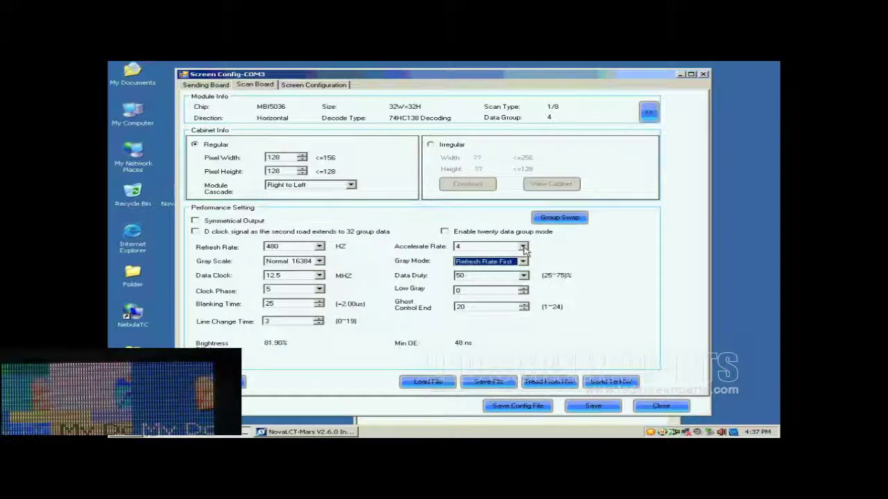
{"action": "left_click", "coordinate": [523, 247]}
{"action": "left_click", "coordinate": [491, 281]}
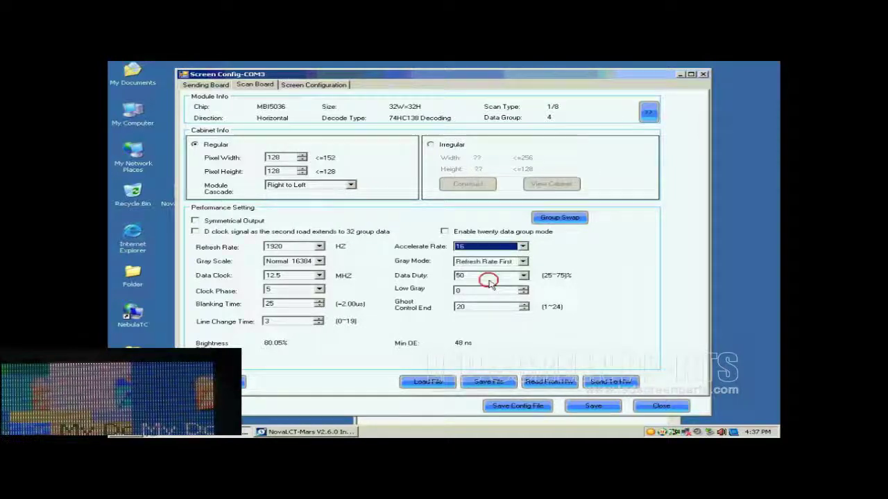
Set the refresh rate to 2880 Hz and the data clock to 17.9 MHz.
{"action": "left_click", "coordinate": [320, 247]}
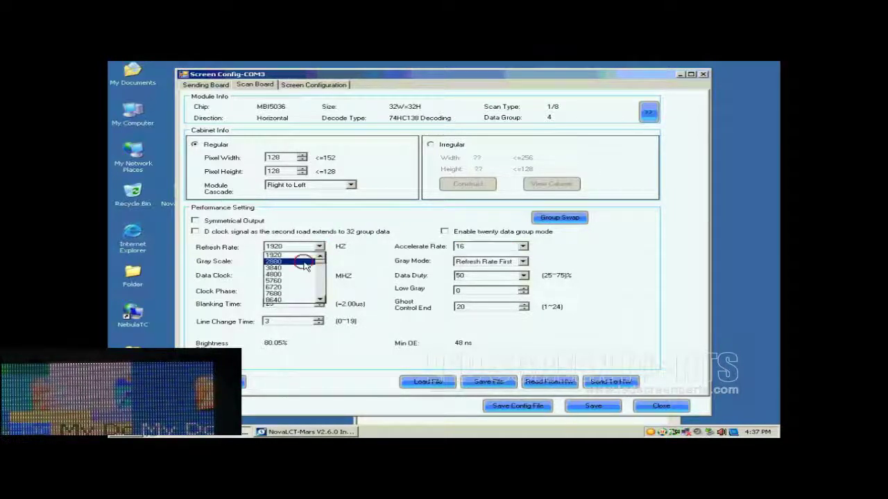
{"action": "left_click", "coordinate": [305, 264]}
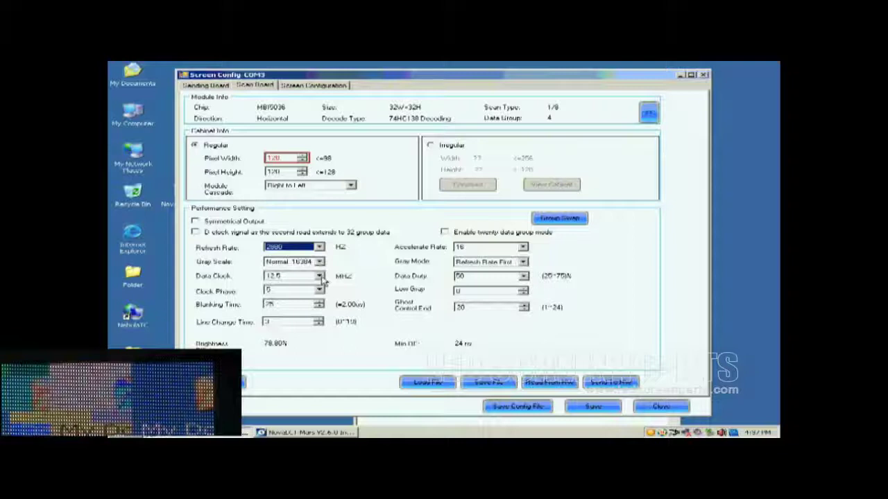
{"action": "left_click", "coordinate": [319, 277]}
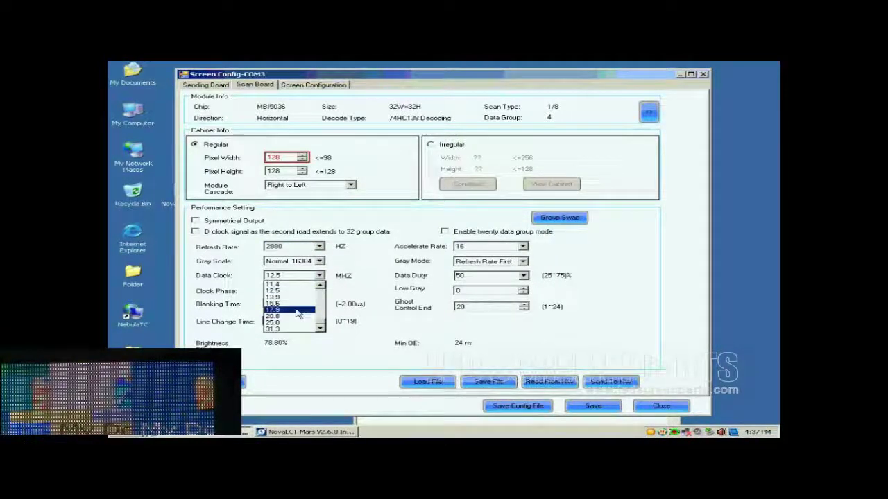
{"action": "left_click", "coordinate": [296, 311]}
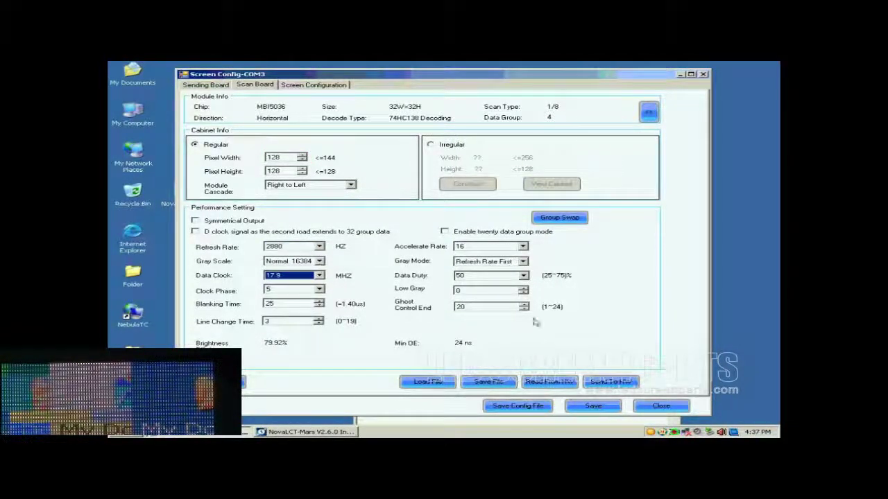
Send the scan board parameters to All Scan Boards and acknowledge the success message.
{"action": "left_click", "coordinate": [607, 382]}
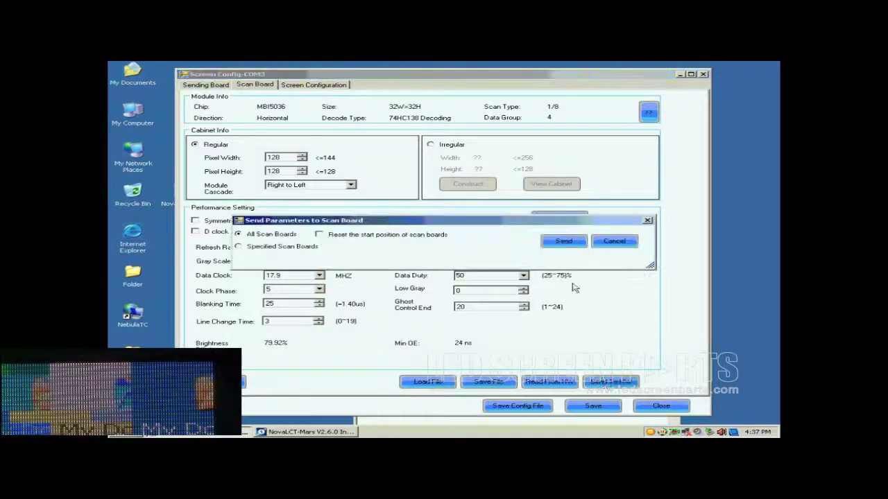
{"action": "left_click", "coordinate": [564, 242]}
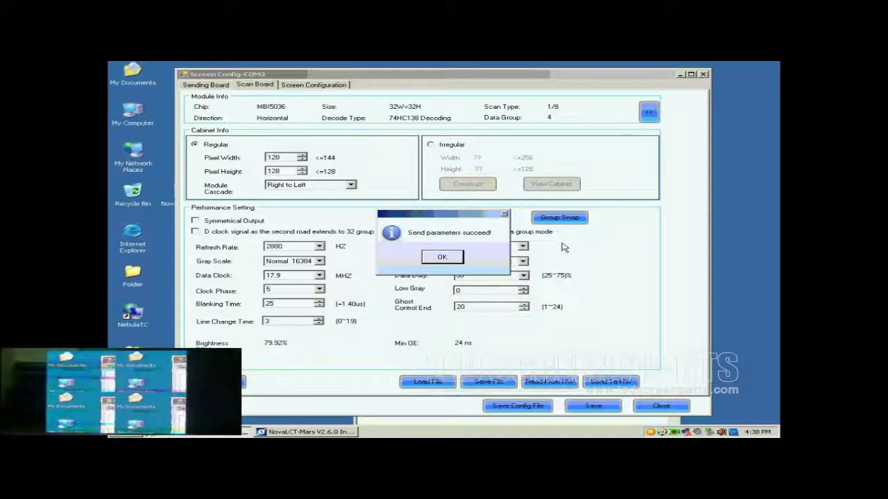
{"action": "left_click", "coordinate": [442, 258]}
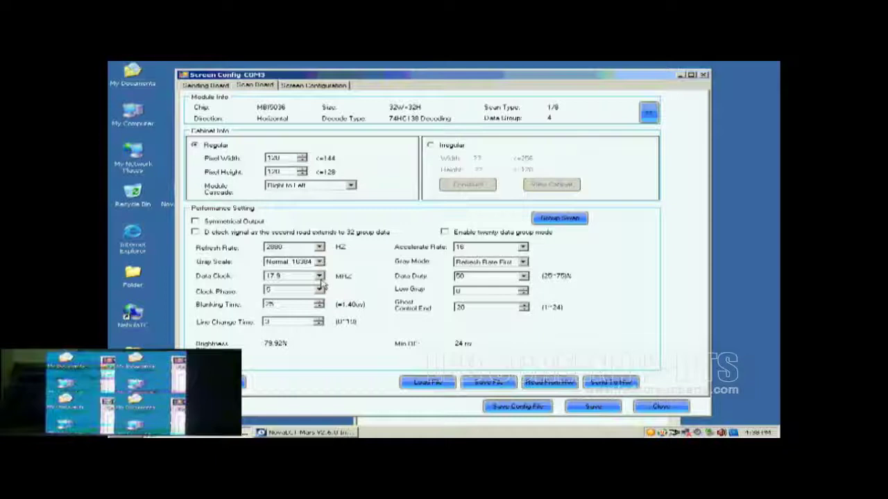
Set clock phase to 1, resend the parameters, and save the scan board settings to hardware.
{"action": "left_click", "coordinate": [319, 290]}
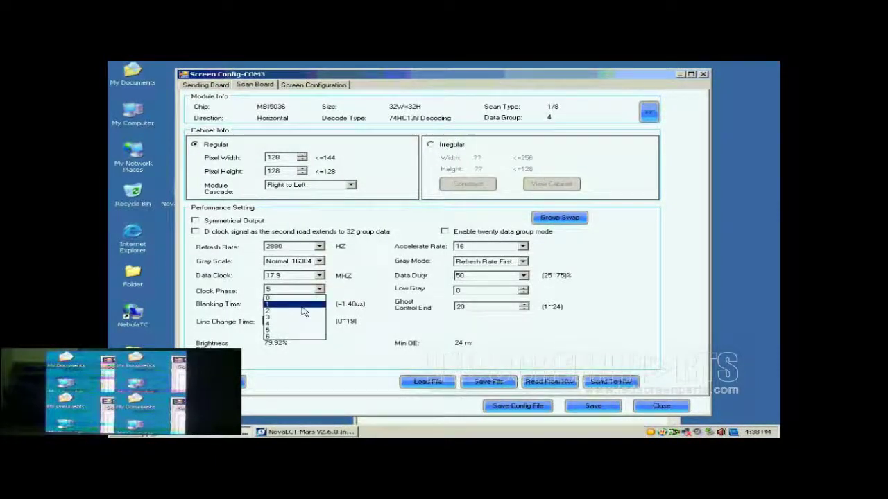
{"action": "left_click", "coordinate": [302, 306]}
{"action": "left_click", "coordinate": [610, 381]}
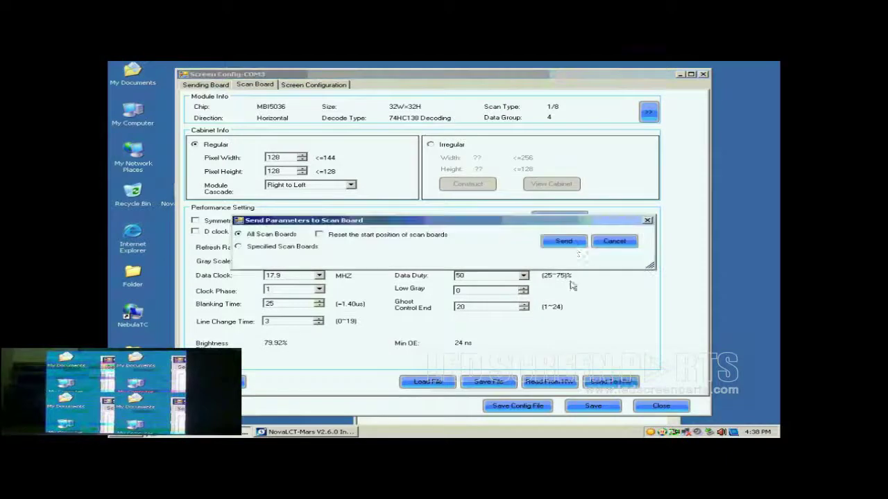
{"action": "left_click", "coordinate": [563, 241]}
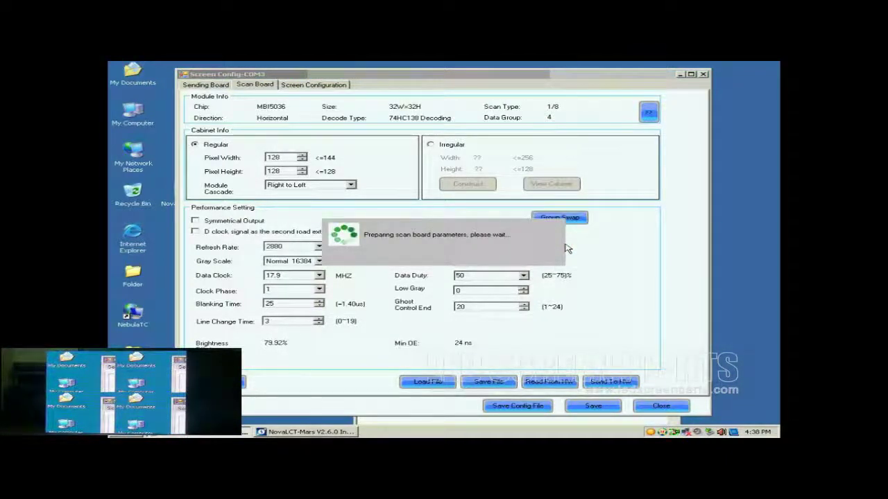
{"action": "left_click", "coordinate": [457, 258]}
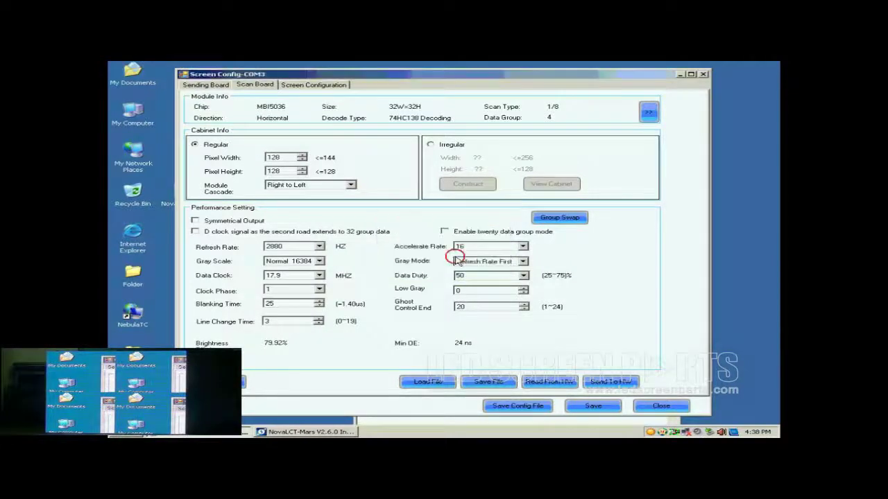
{"action": "left_click", "coordinate": [588, 407]}
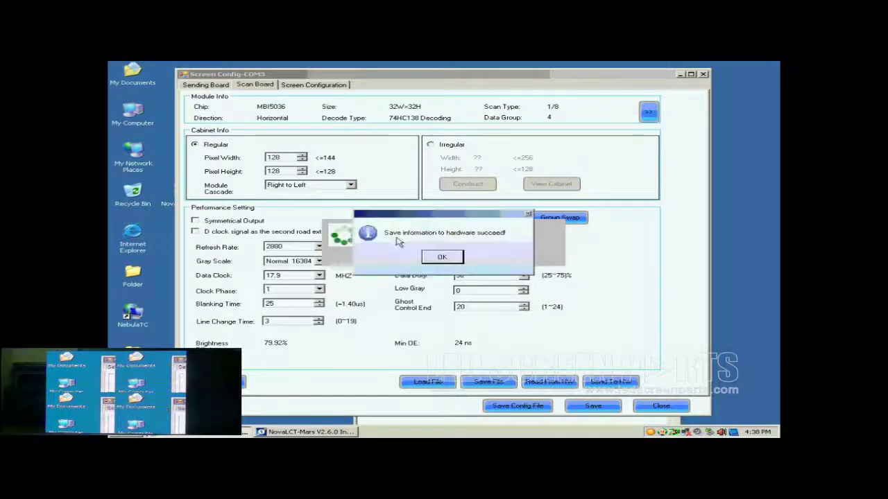
{"action": "left_click", "coordinate": [449, 256]}
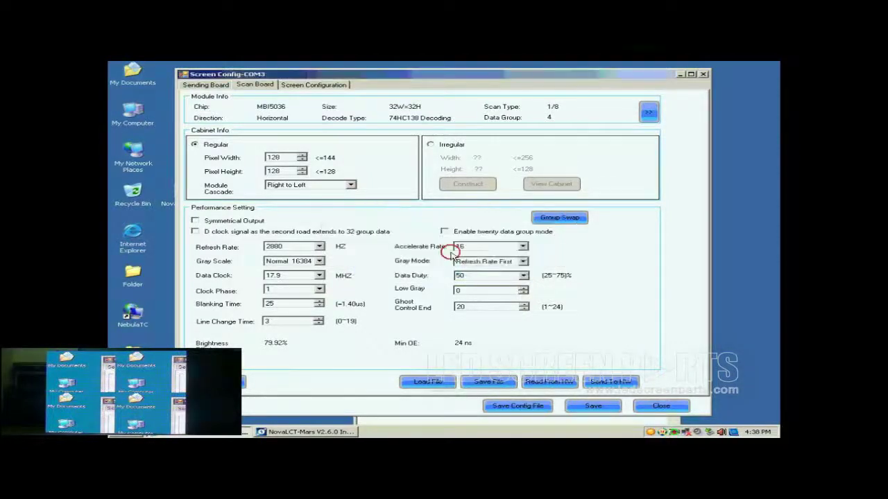
Start a new Standard Screen layout in the Screen Configuration tab.
{"action": "left_click", "coordinate": [302, 89]}
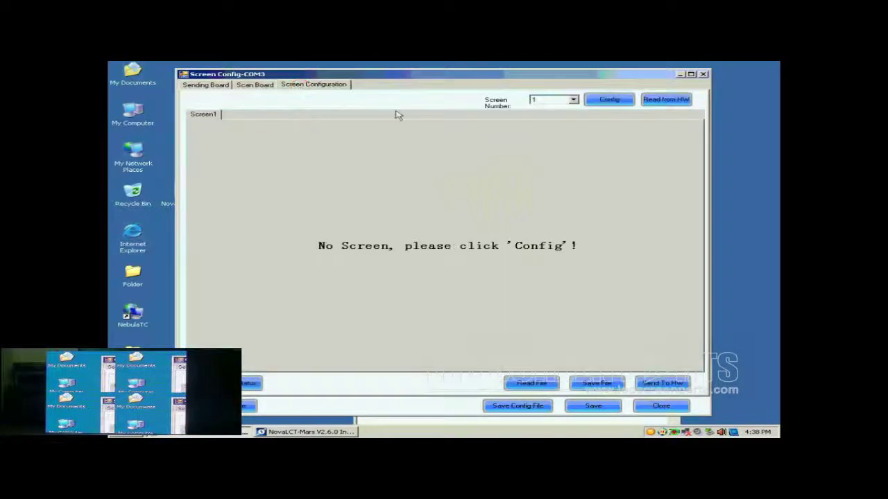
{"action": "left_click", "coordinate": [609, 100]}
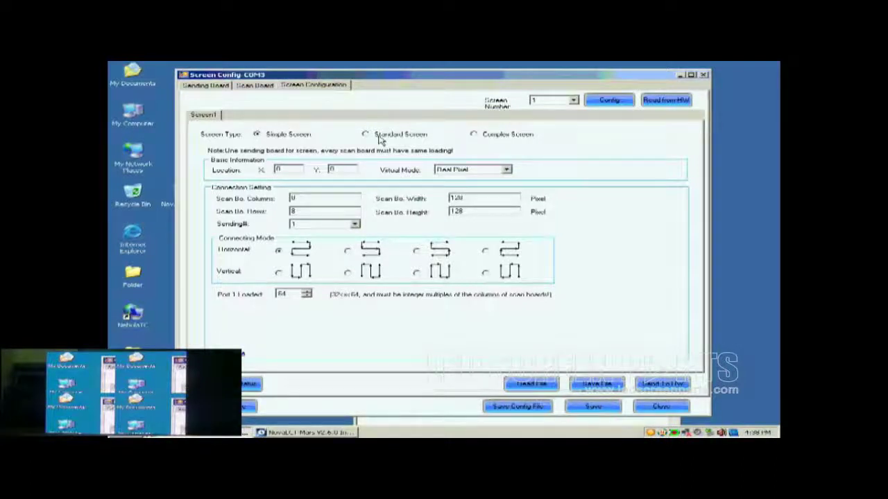
{"action": "left_click", "coordinate": [380, 139]}
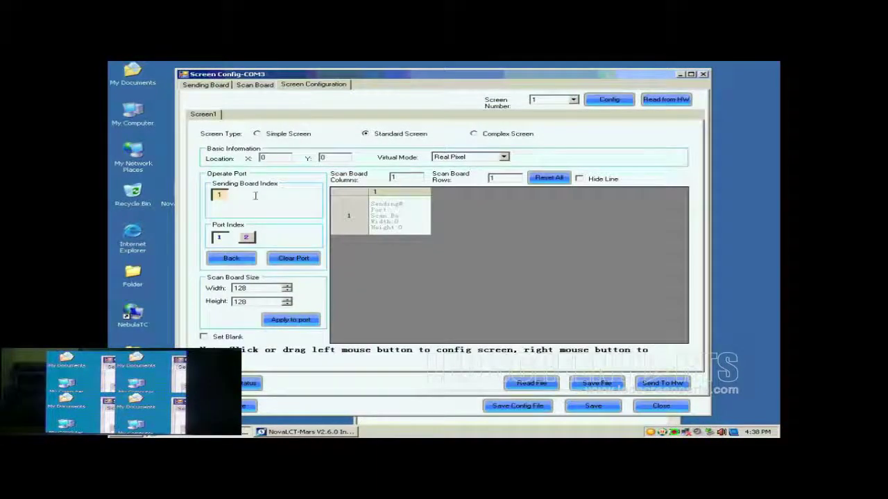
Select sending board 1, output port 1, and set scan board columns to 2.
{"action": "left_click", "coordinate": [219, 196]}
{"action": "left_click", "coordinate": [220, 239]}
{"action": "double_click", "coordinate": [394, 178]}
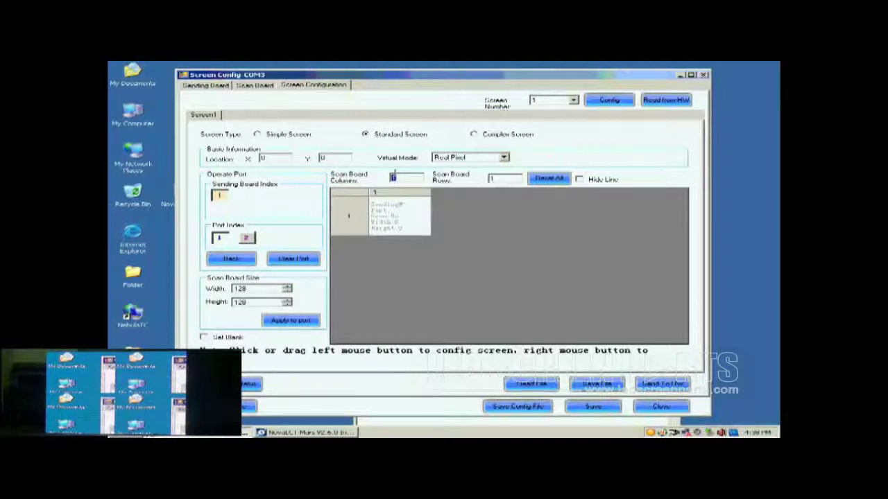
{"action": "double_click", "coordinate": [501, 177]}
{"action": "type", "text": "2"}
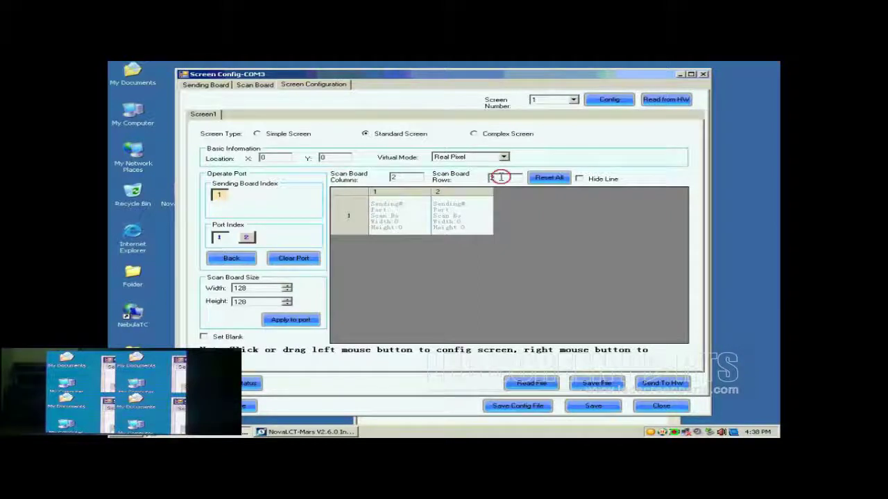
Apply the 2×2 grid and chain the four 128×128 cabinets on port 1: top-right, top-left, bottom-left, bottom-right.
{"action": "left_click", "coordinate": [540, 178]}
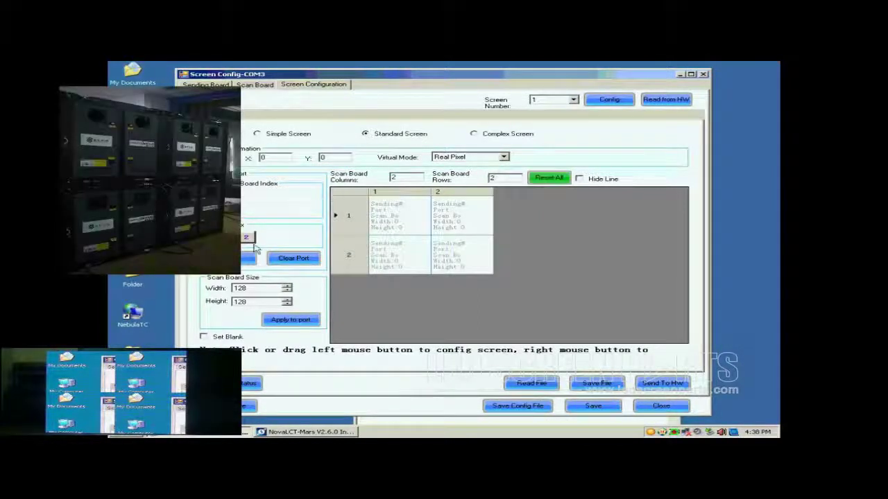
{"action": "left_click", "coordinate": [240, 302]}
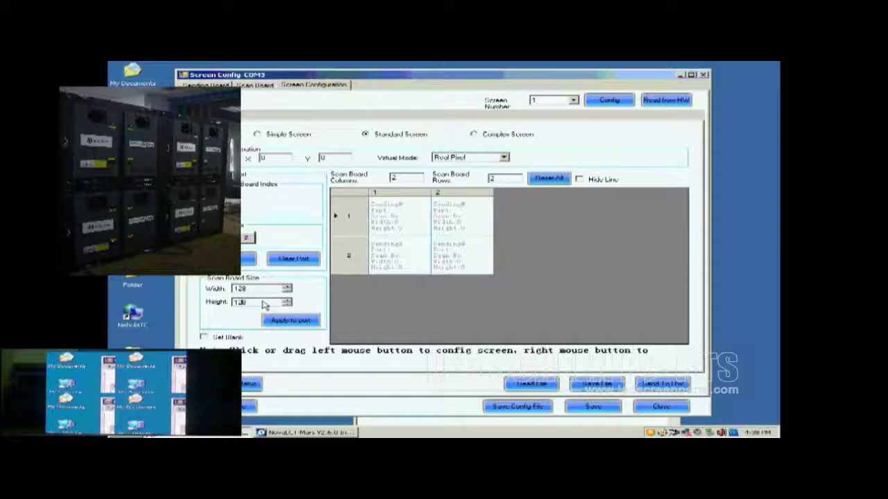
{"action": "left_click", "coordinate": [452, 219]}
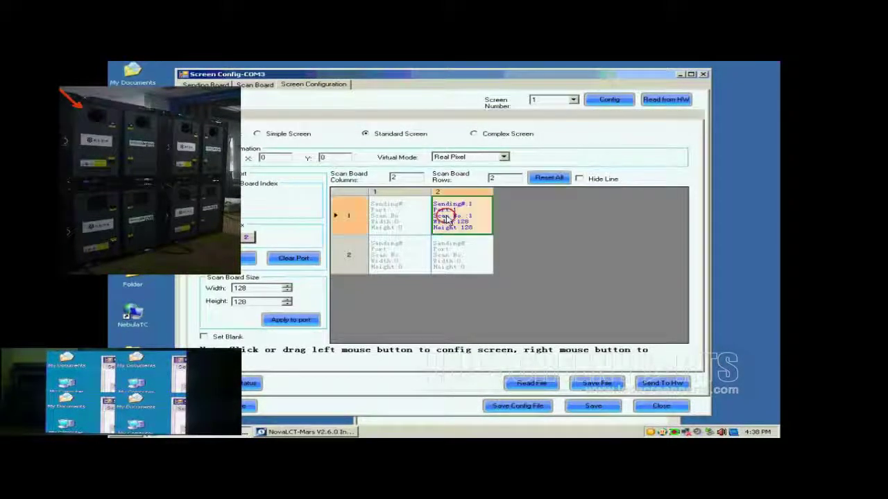
{"action": "left_click", "coordinate": [407, 222]}
{"action": "left_click", "coordinate": [399, 254]}
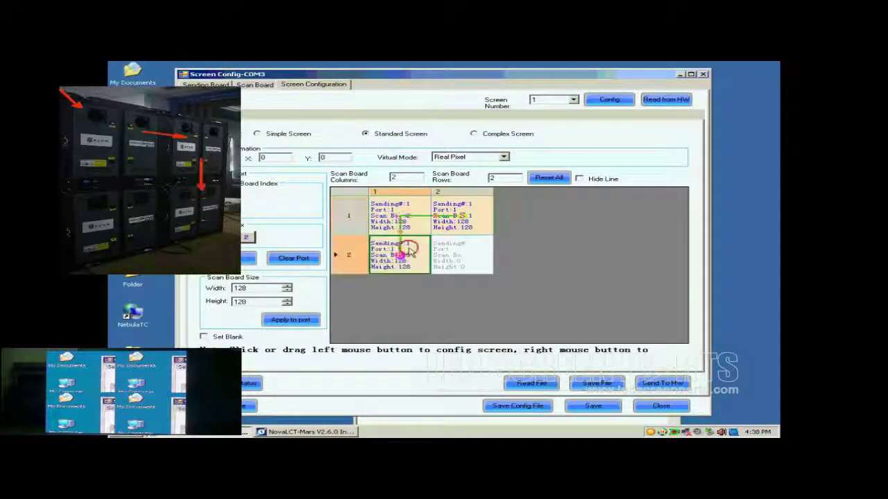
{"action": "left_click", "coordinate": [463, 255]}
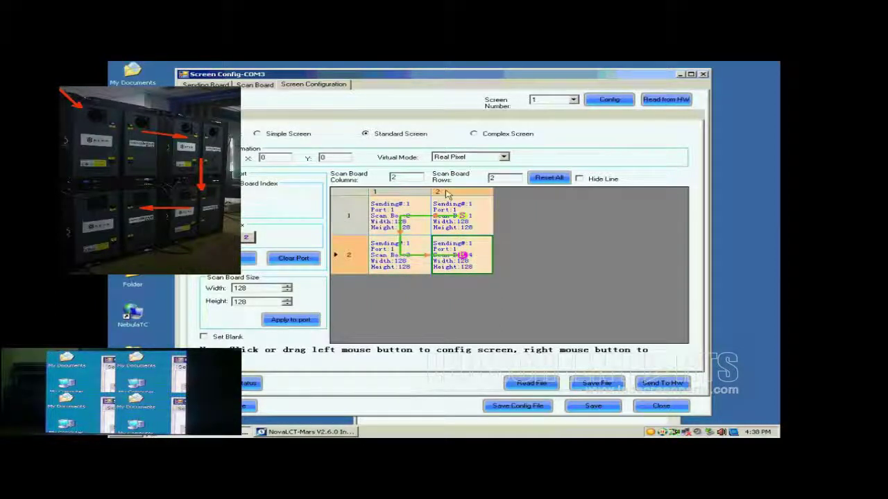
Send the screen layout to the hardware and save it there.
{"action": "left_click", "coordinate": [659, 383]}
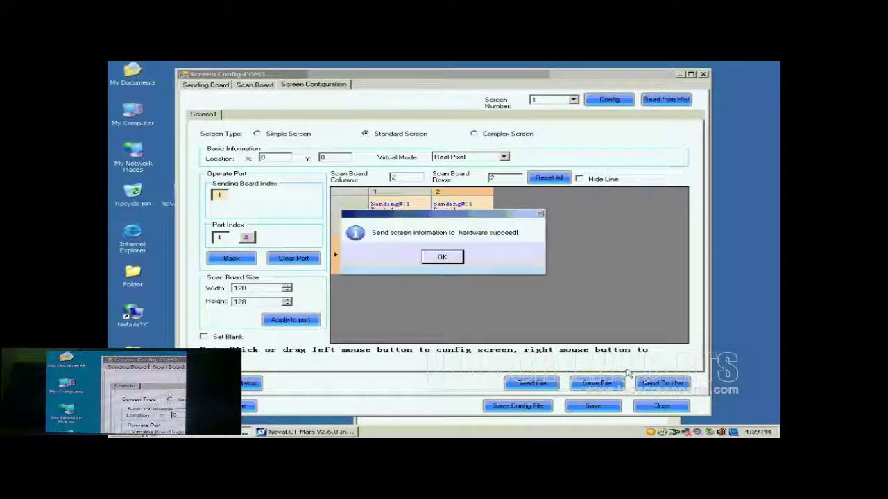
{"action": "left_click", "coordinate": [442, 258]}
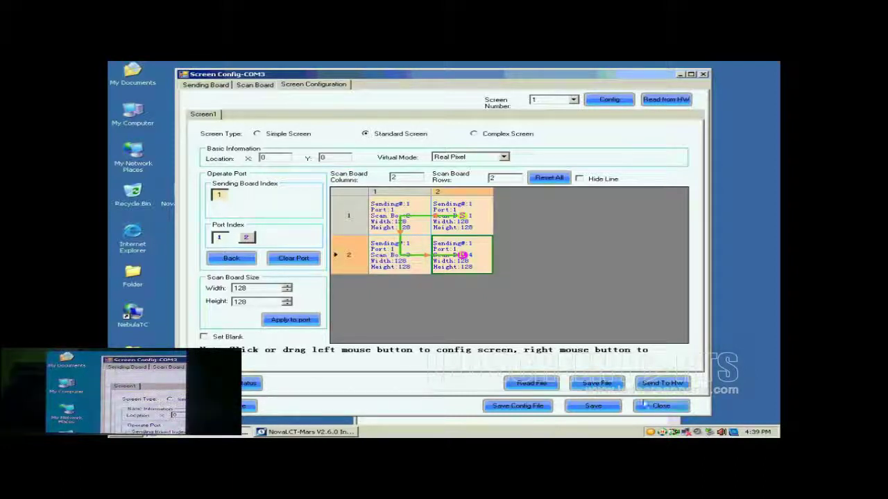
{"action": "left_click", "coordinate": [594, 406]}
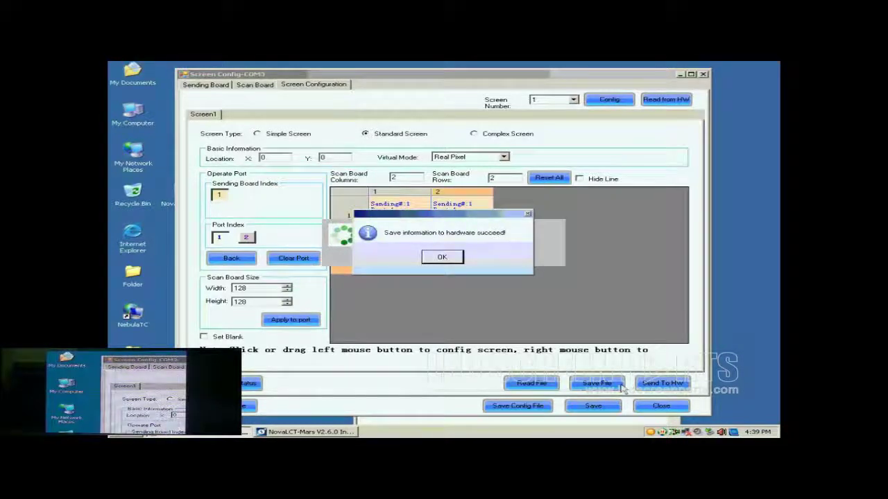
{"action": "left_click", "coordinate": [443, 258]}
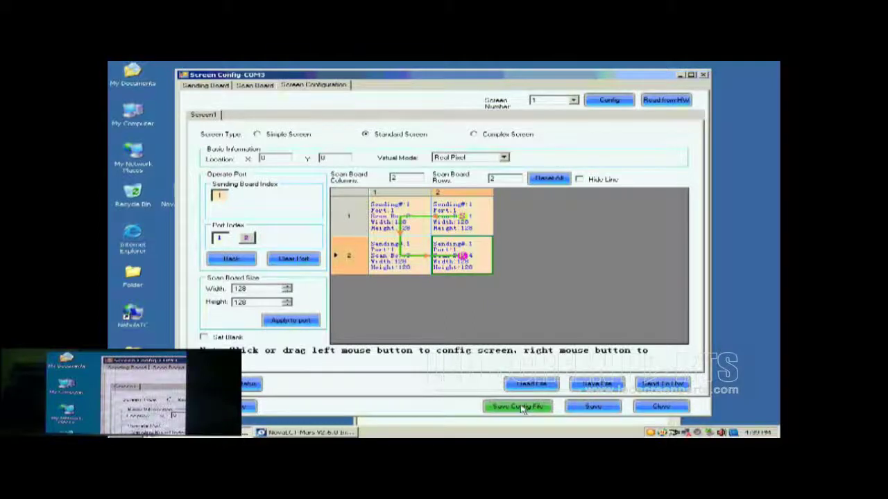
Save the configuration as profile file 'buckup data.scfg' on the Desktop.
{"action": "left_click", "coordinate": [522, 408]}
{"action": "left_click", "coordinate": [432, 292]}
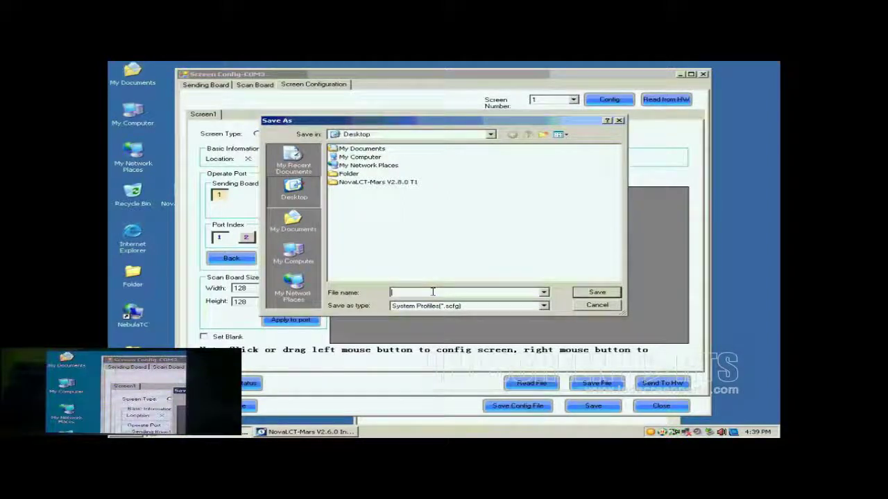
{"action": "type", "text": "t"}
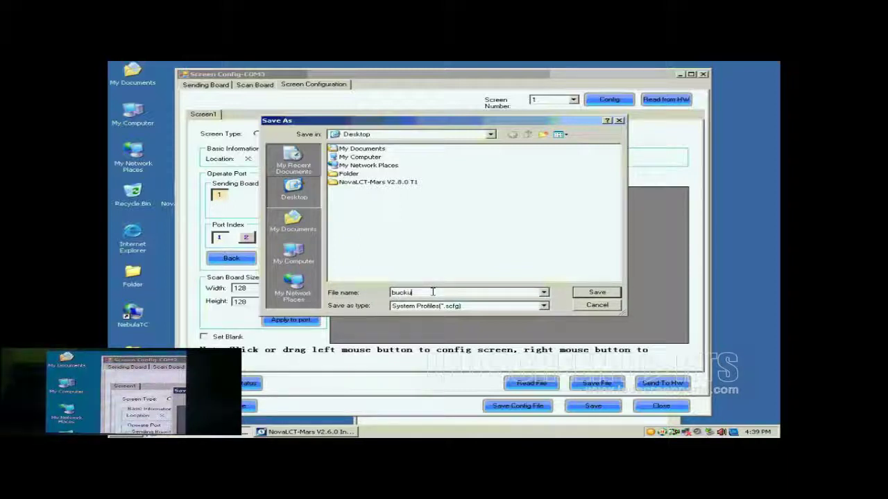
{"action": "type", "text": "data"}
{"action": "left_click", "coordinate": [595, 293]}
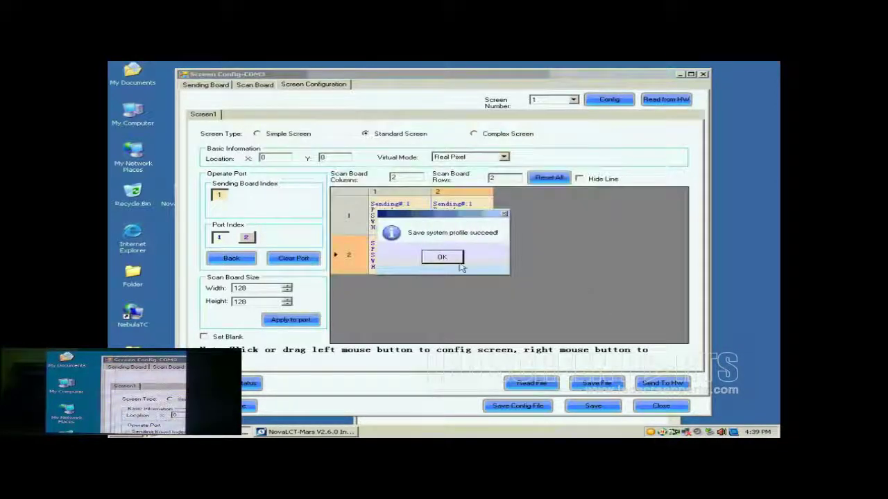
{"action": "left_click", "coordinate": [458, 263]}
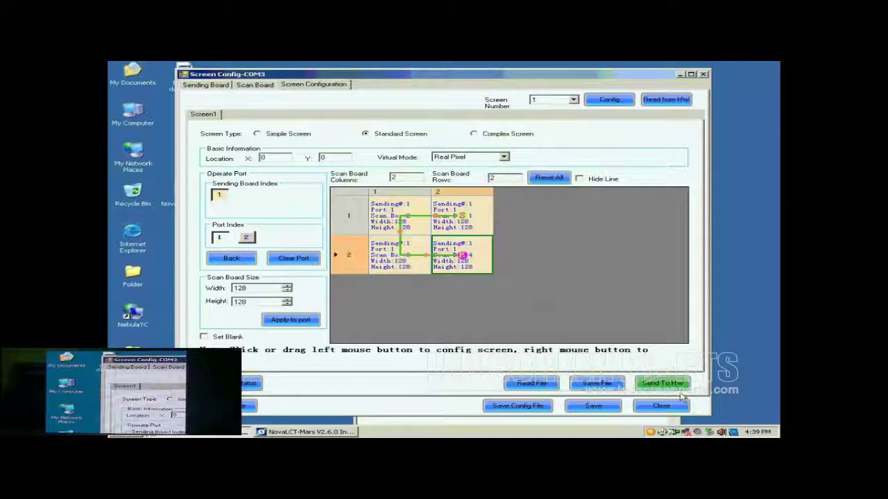
Close the screen configuration window and choose Load Config File in Screen Config.
{"action": "left_click", "coordinate": [662, 406]}
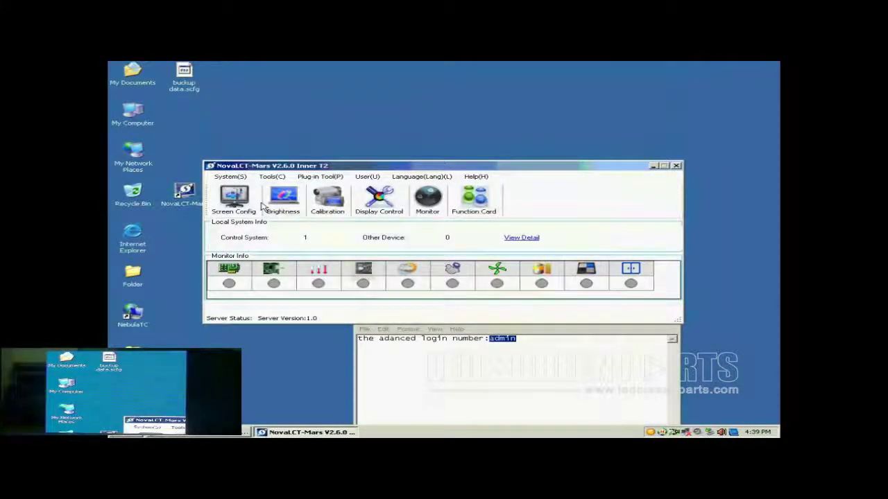
{"action": "left_click", "coordinate": [236, 200]}
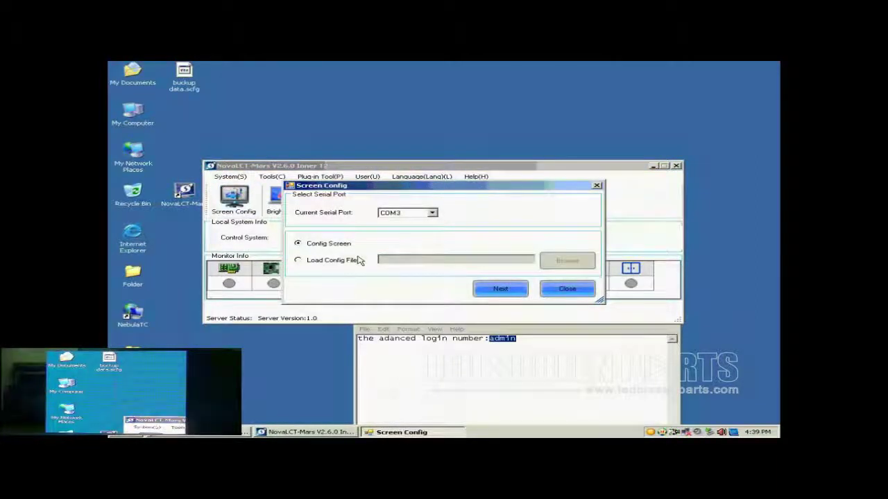
{"action": "left_click", "coordinate": [329, 260]}
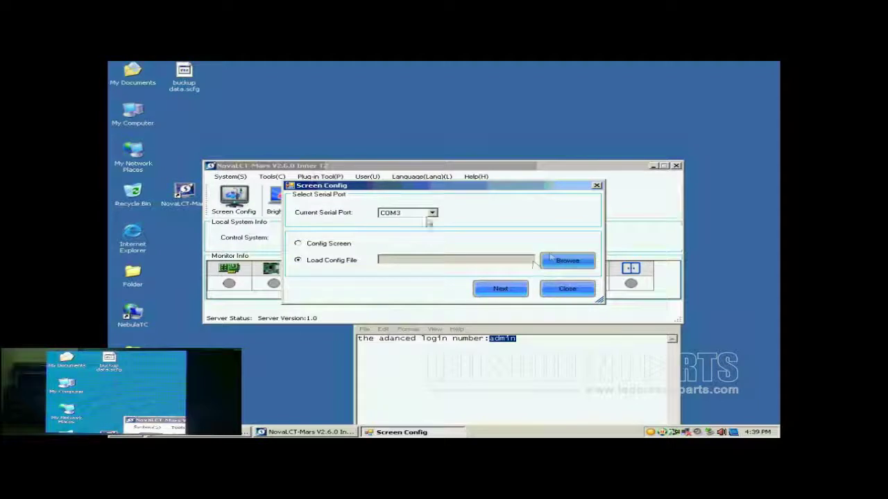
Load buckup data.scfg and apply it to finish configuring the screen.
{"action": "left_click", "coordinate": [566, 261]}
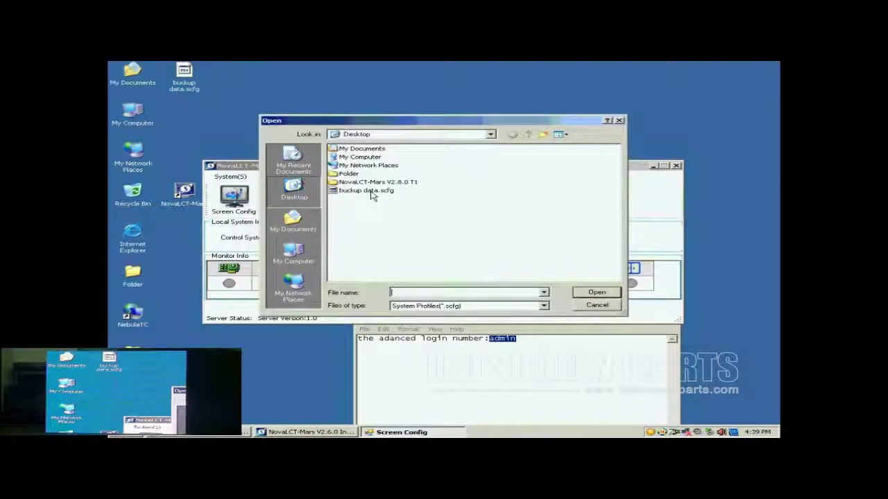
{"action": "left_click", "coordinate": [368, 191]}
{"action": "left_click", "coordinate": [595, 292]}
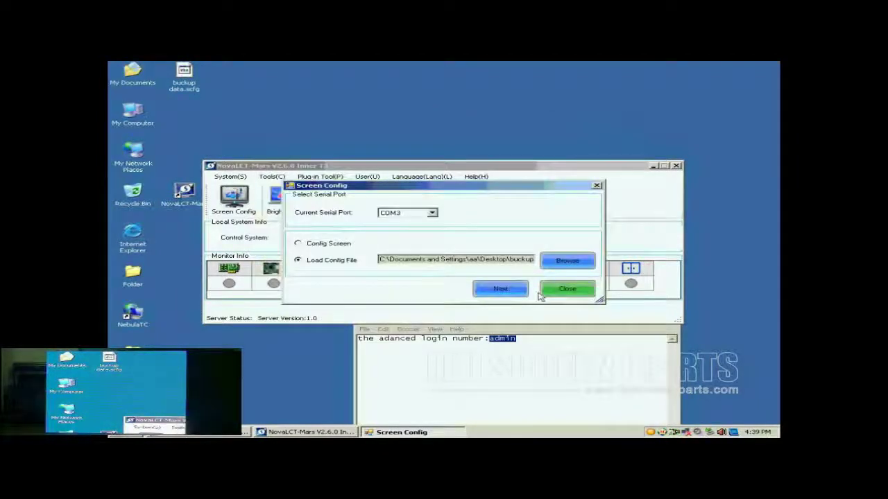
{"action": "left_click", "coordinate": [505, 292]}
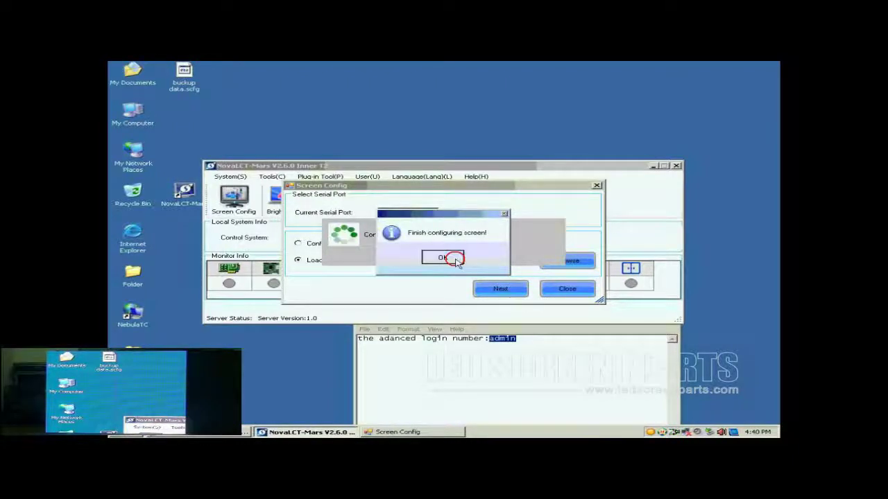
{"action": "left_click", "coordinate": [452, 257]}
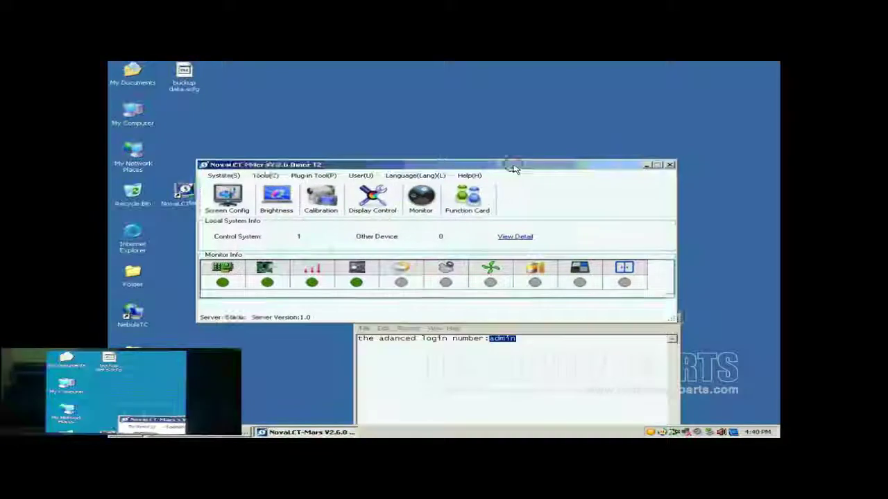